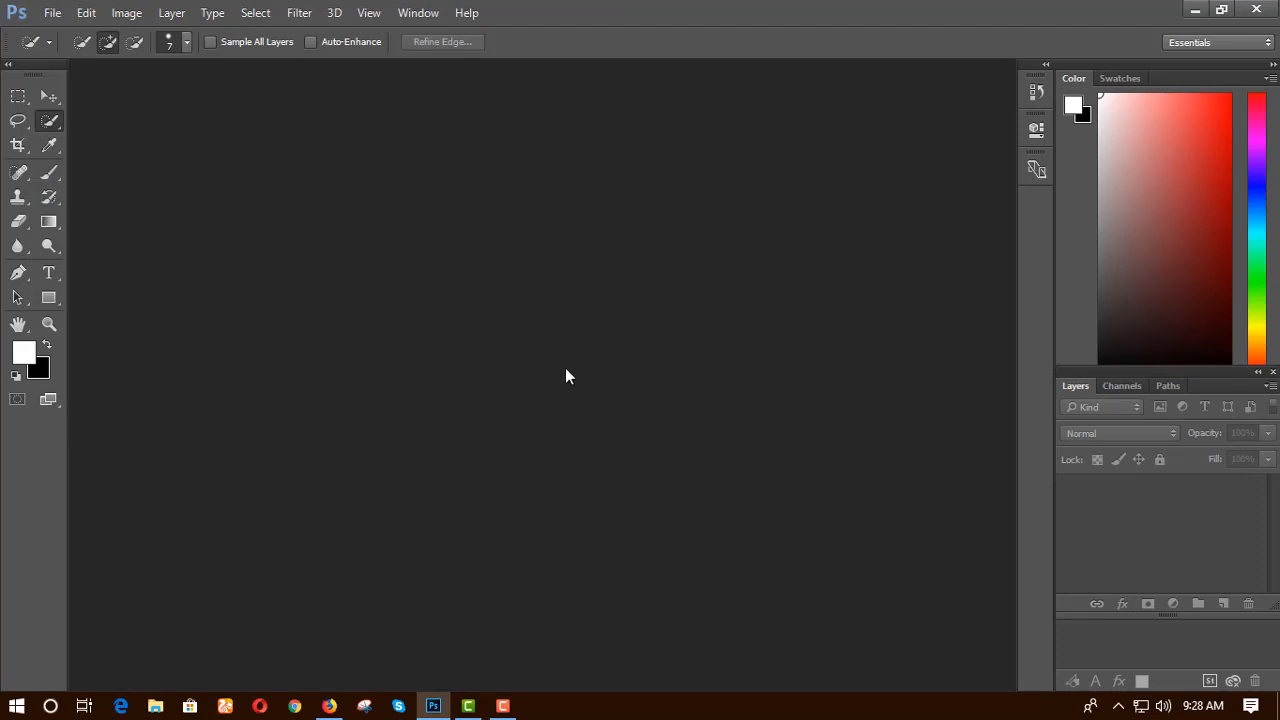
Open the desktop image Img-740x666 as a document in Photoshop and dismiss the notification pop-up.
{"action": "key", "text": "ctrl+o"}
{"action": "key", "text": "Escape"}
{"action": "left_click", "coordinate": [1195, 9]}
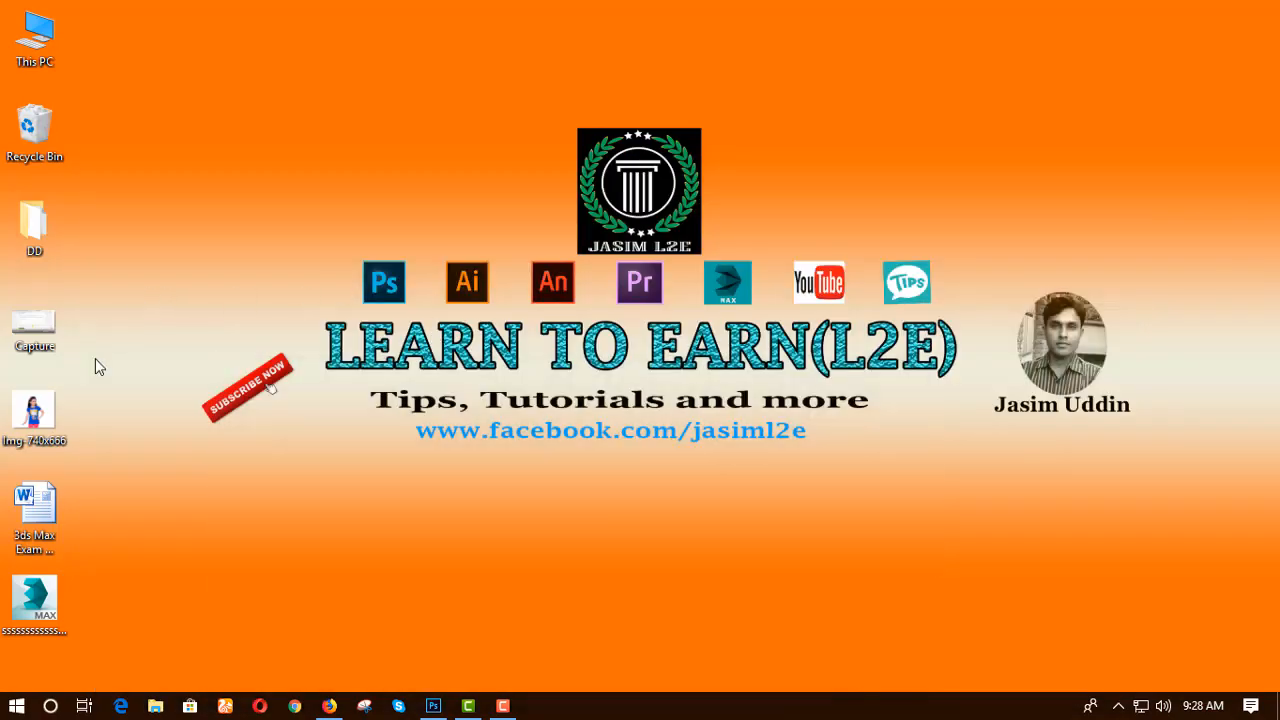
{"action": "left_click_drag", "start_coordinate": [28, 410], "coordinate": [430, 425]}
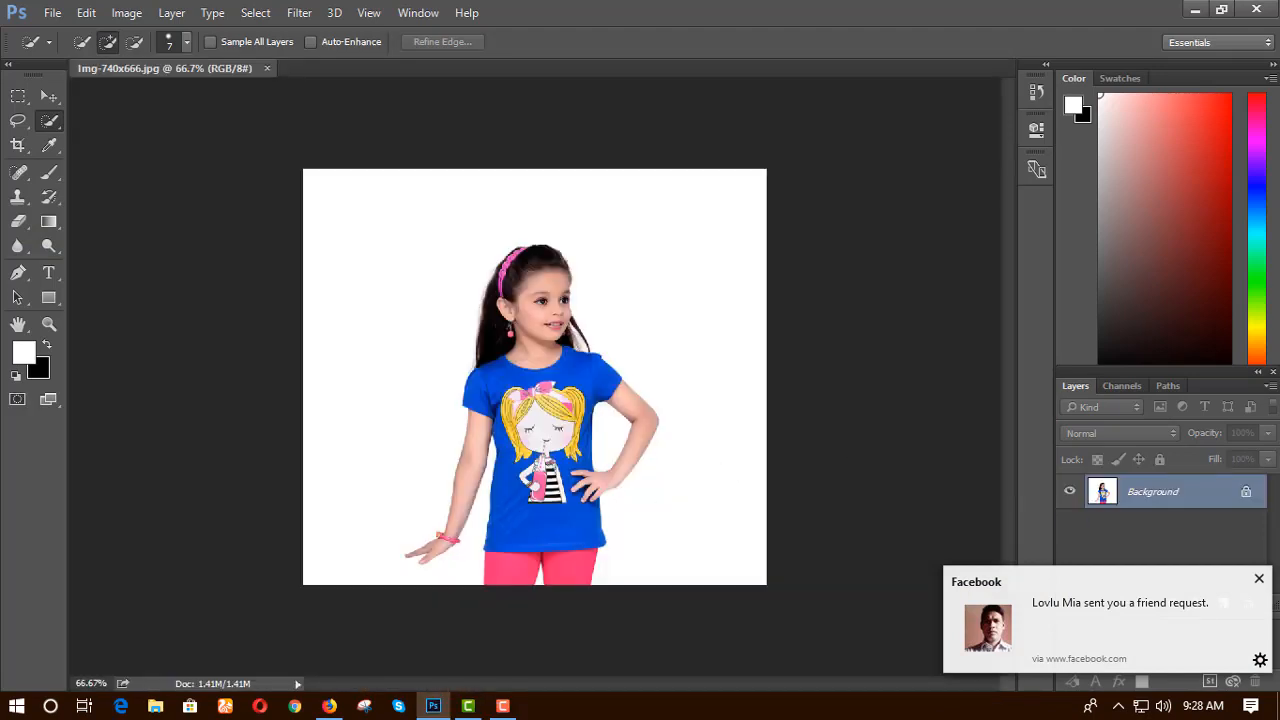
{"action": "left_click", "coordinate": [1259, 578]}
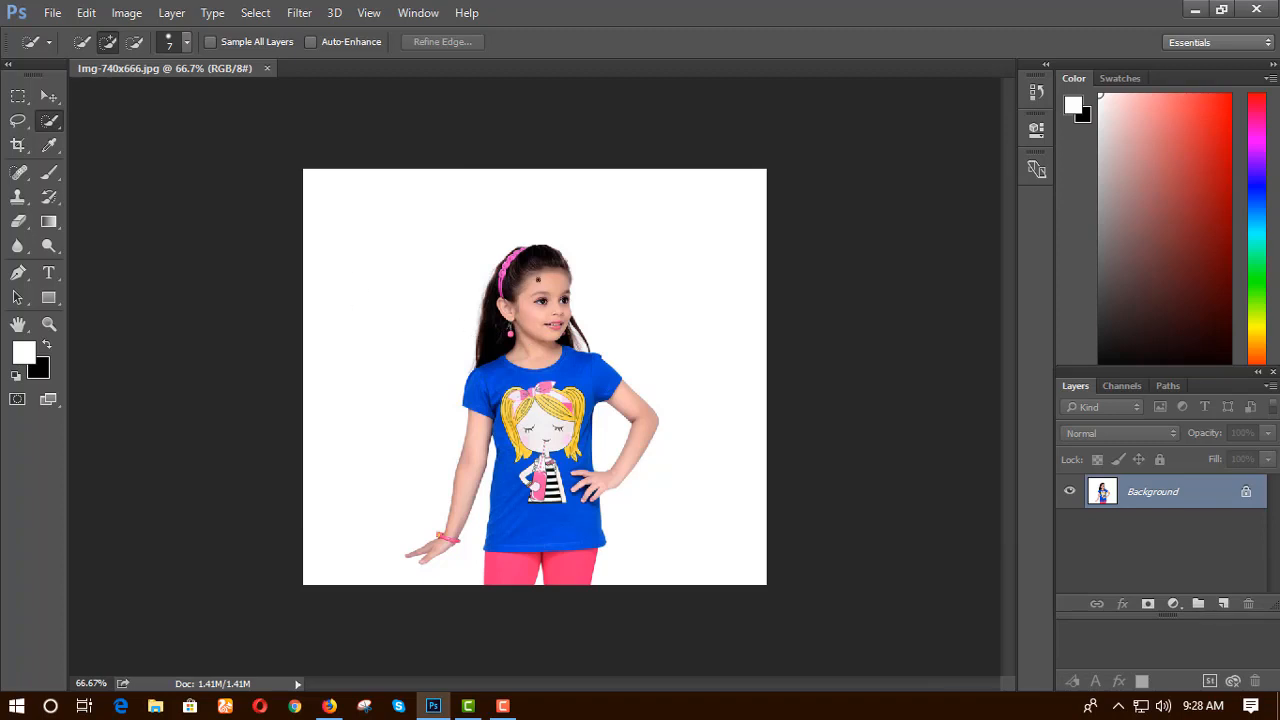
Select the girl's blue T-shirt with the Quick Selection tool, using a brush size of 30.
{"action": "scroll", "coordinate": [553, 380], "scroll_direction": "up", "scroll_amount": 1}
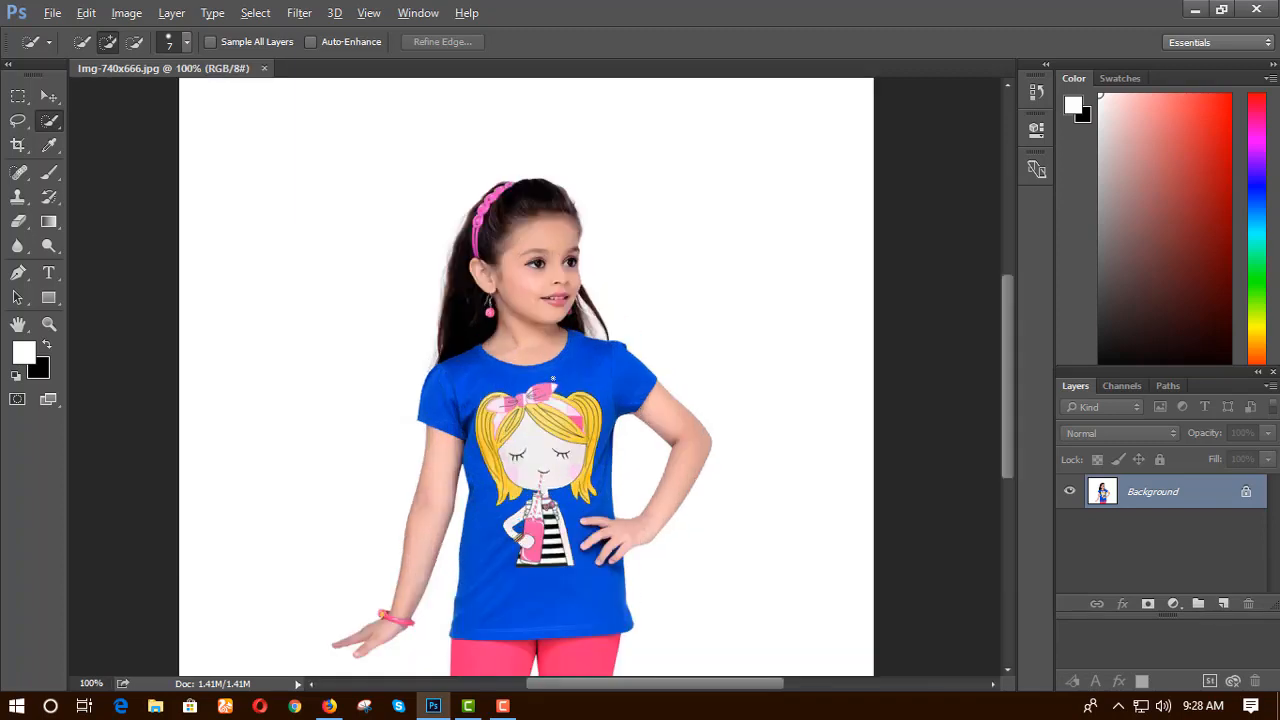
{"action": "scroll", "coordinate": [561, 372], "scroll_direction": "down", "scroll_amount": 3}
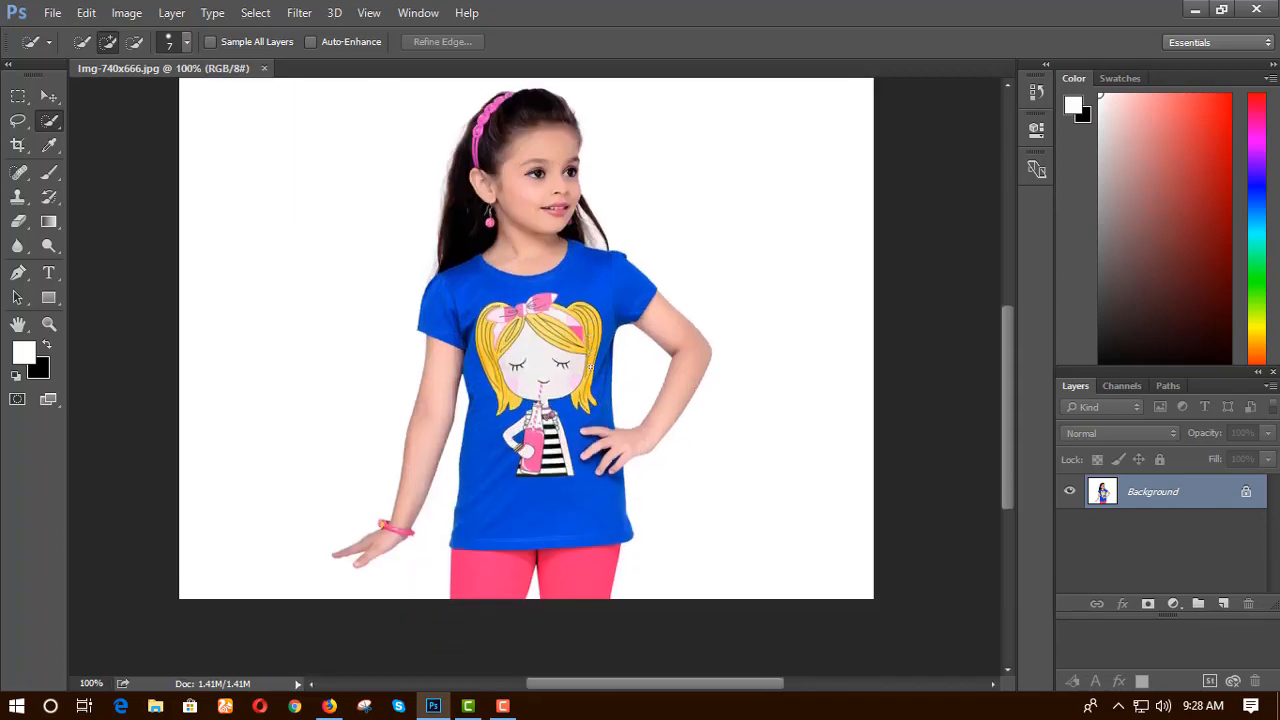
{"action": "scroll", "coordinate": [598, 363], "scroll_direction": "up", "scroll_amount": 1}
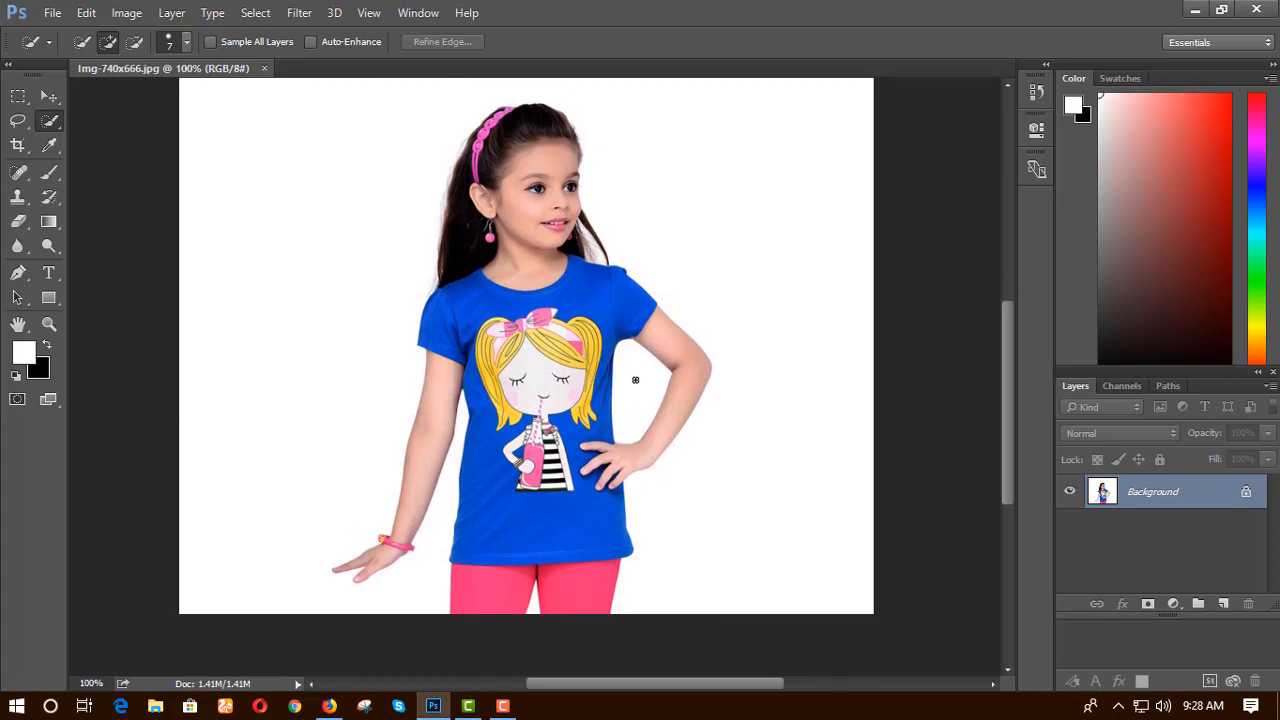
{"action": "scroll", "coordinate": [635, 380], "scroll_direction": "up", "scroll_amount": 1}
{"action": "scroll", "coordinate": [635, 380], "scroll_direction": "down", "scroll_amount": 2}
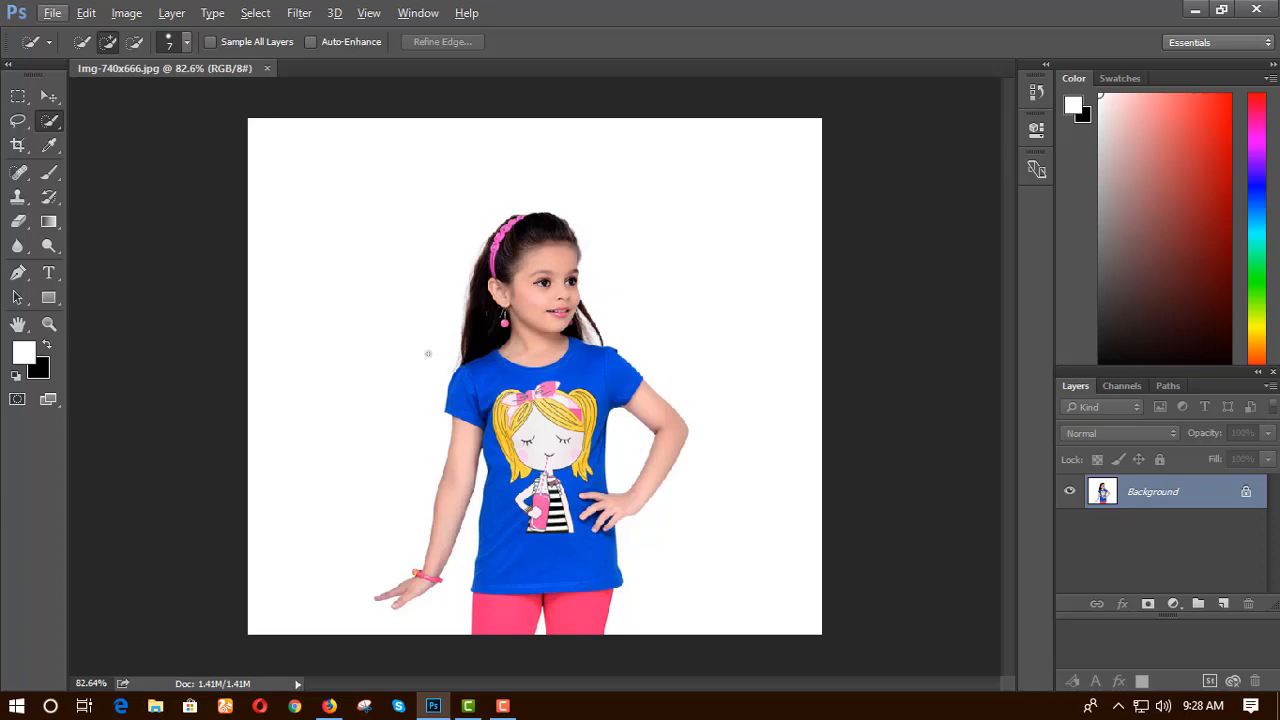
{"action": "left_click", "coordinate": [50, 122]}
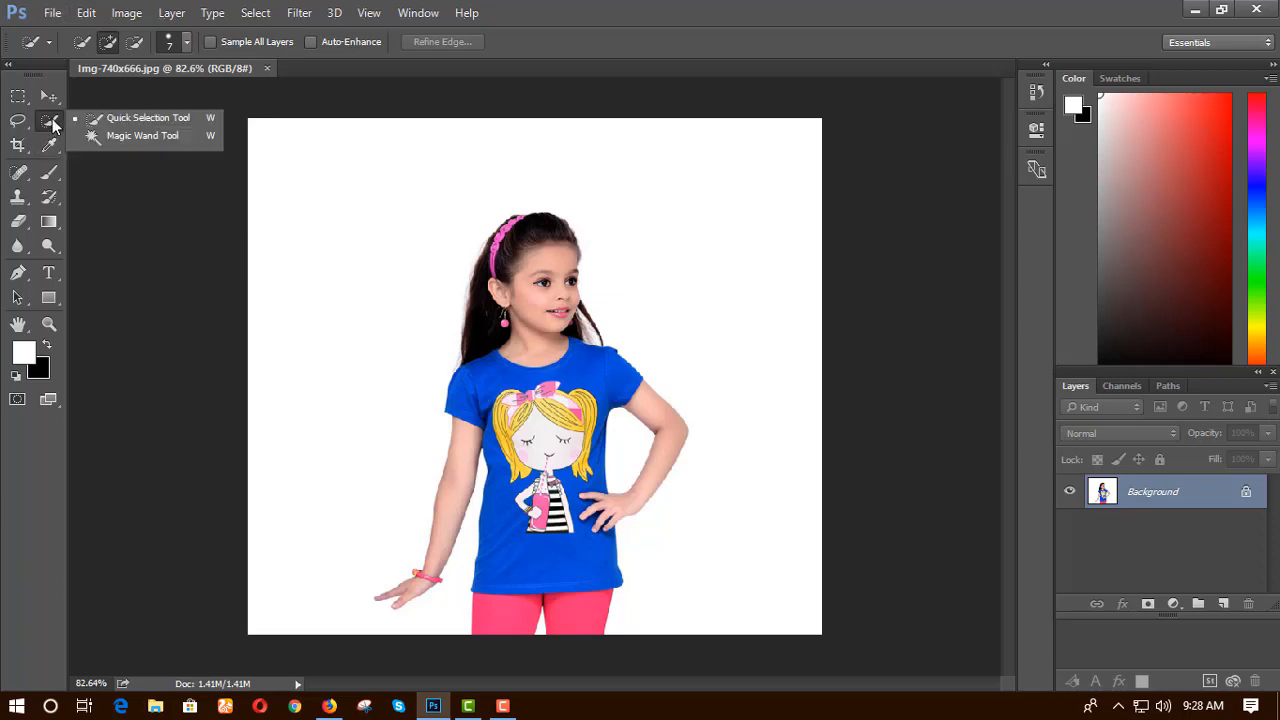
{"action": "left_click", "coordinate": [150, 118]}
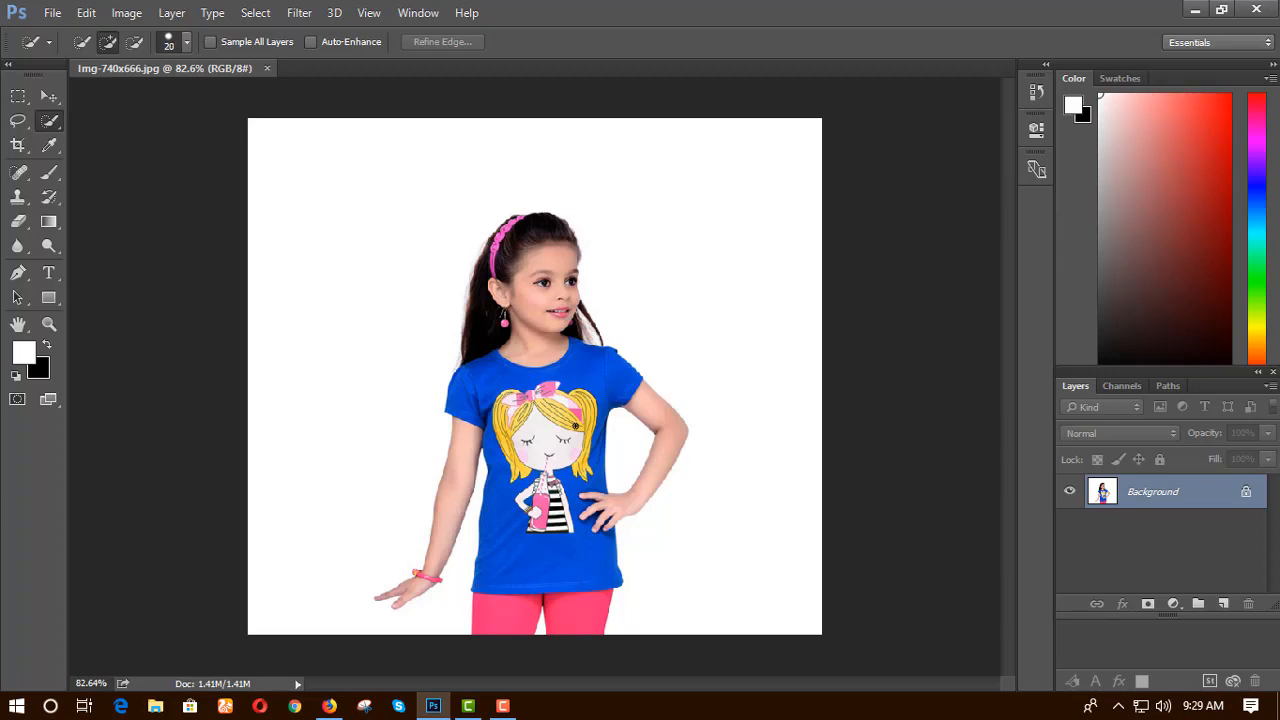
{"action": "key", "text": "bracketright"}
{"action": "mouse_move", "coordinate": [476, 378]}
{"action": "left_mouse_down"}
{"action": "mouse_move", "coordinate": [520, 432]}
{"action": "mouse_move", "coordinate": [578, 556]}
{"action": "left_mouse_up"}
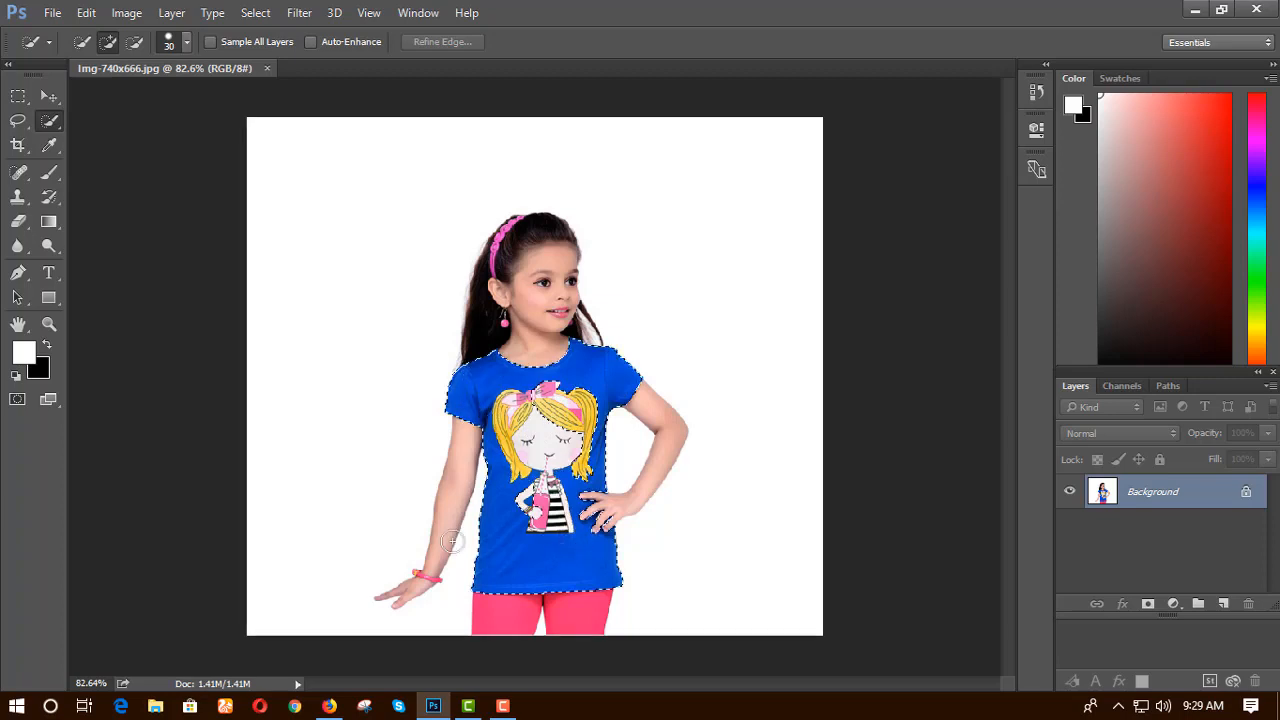
{"action": "left_click_drag", "start_coordinate": [452, 540], "coordinate": [457, 537]}
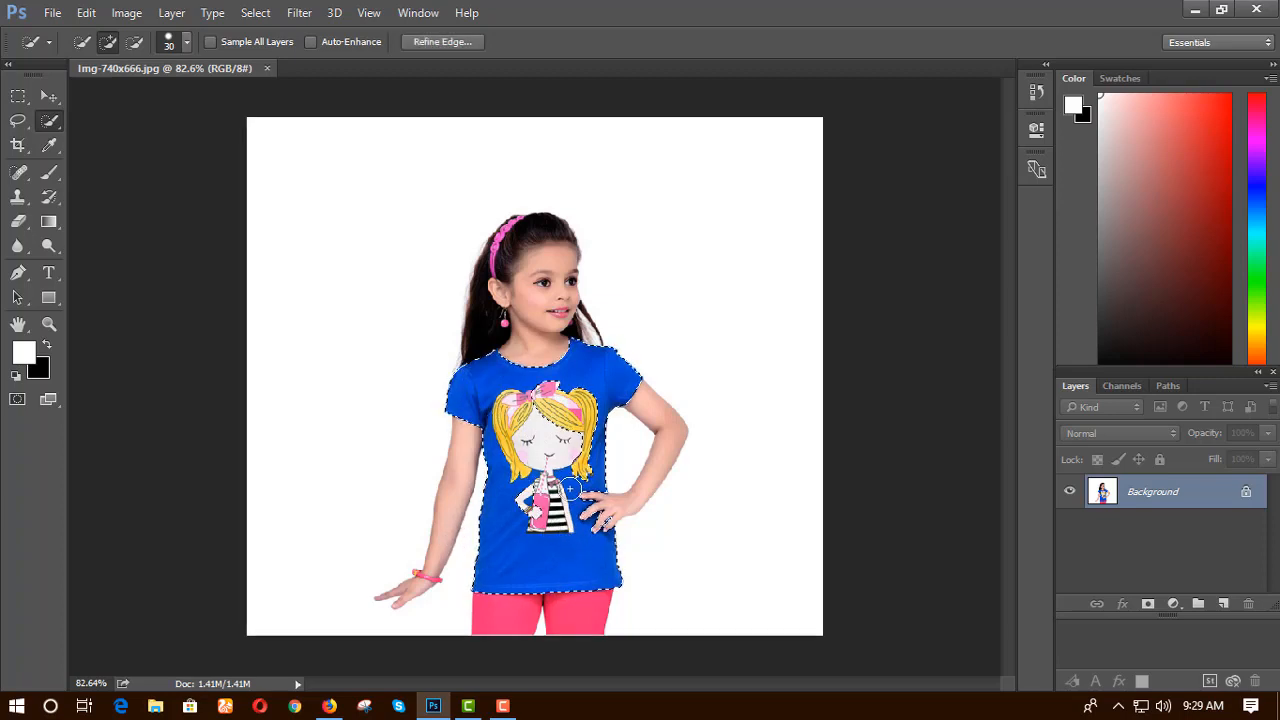
Add the unselected parts of the printed cartoon girl, including her bow, hair and face, to the T-shirt selection.
{"action": "key", "text": "alt"}
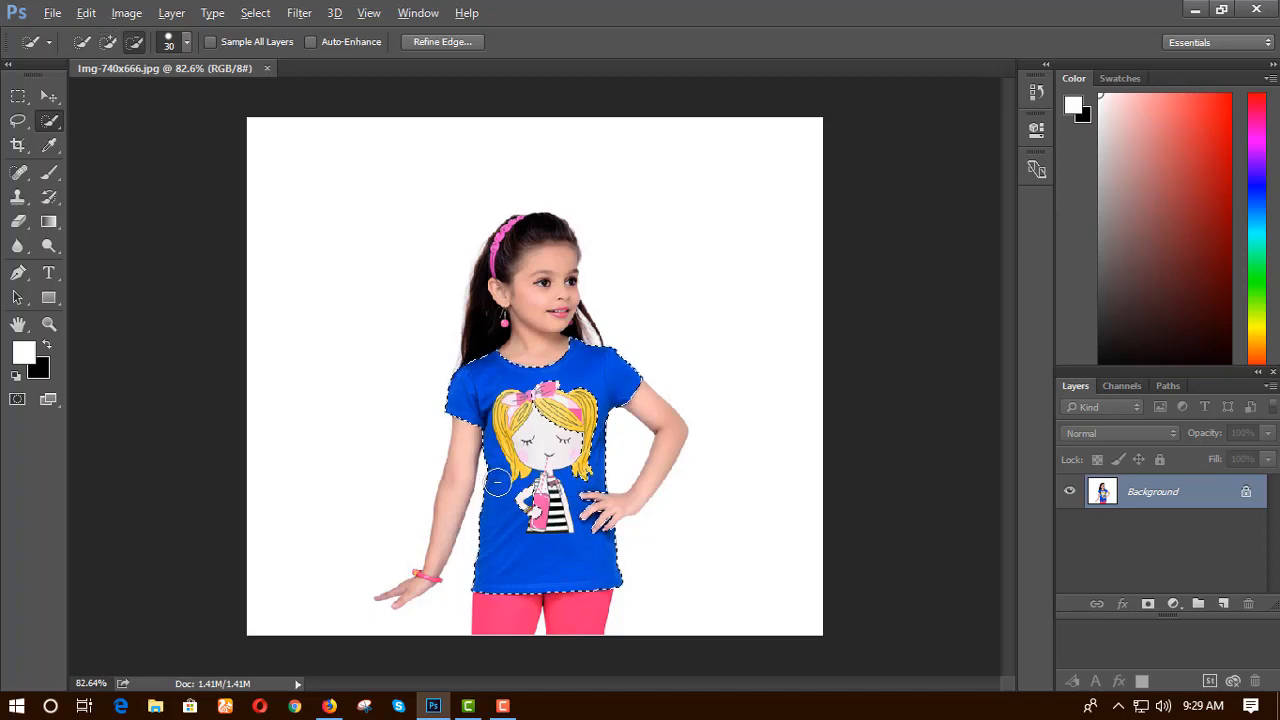
{"action": "scroll", "coordinate": [497, 483], "scroll_direction": "up", "scroll_amount": 3}
{"action": "scroll", "coordinate": [500, 466], "scroll_direction": "down", "scroll_amount": 5}
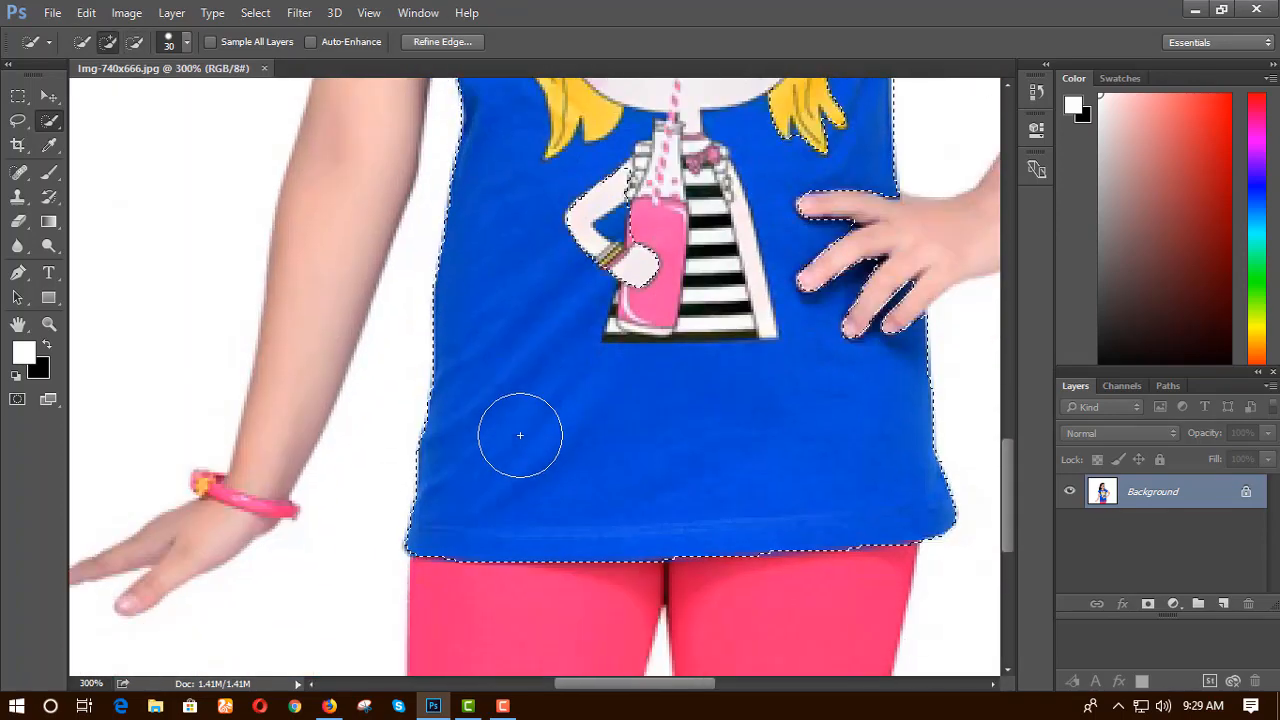
{"action": "scroll", "coordinate": [520, 435], "scroll_direction": "down", "scroll_amount": 4}
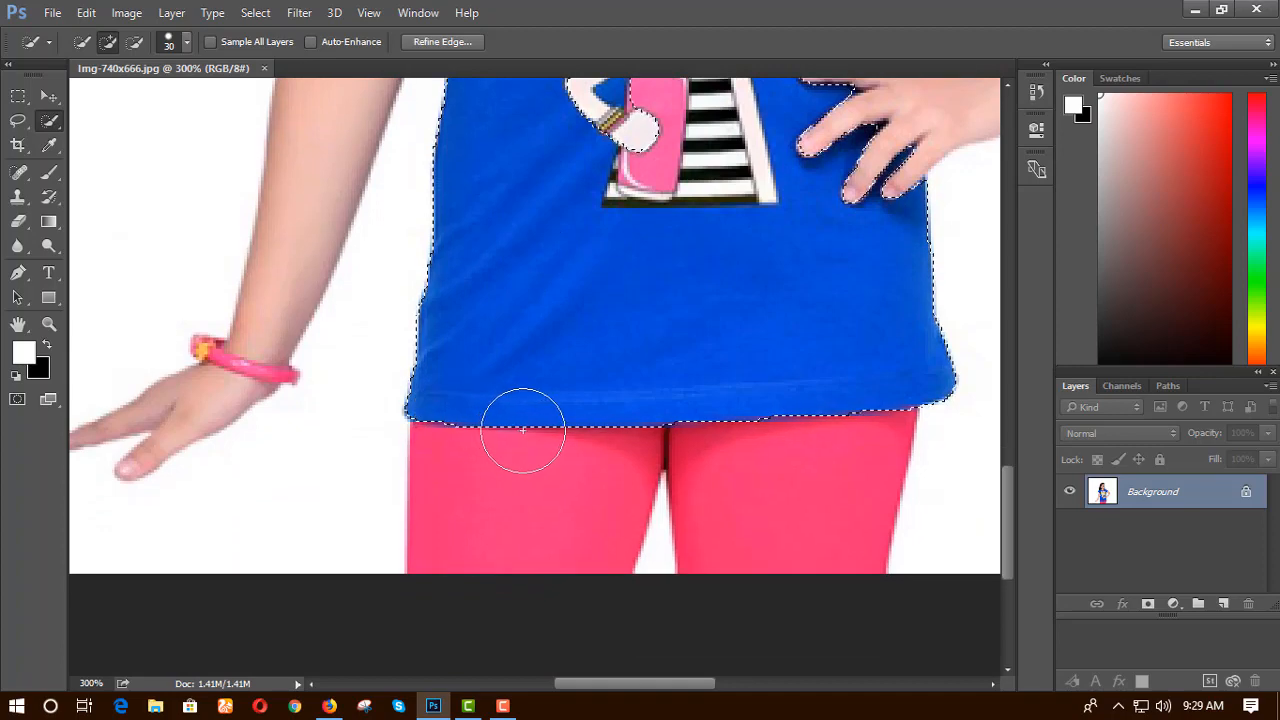
{"action": "scroll", "coordinate": [522, 430], "scroll_direction": "up", "scroll_amount": 15}
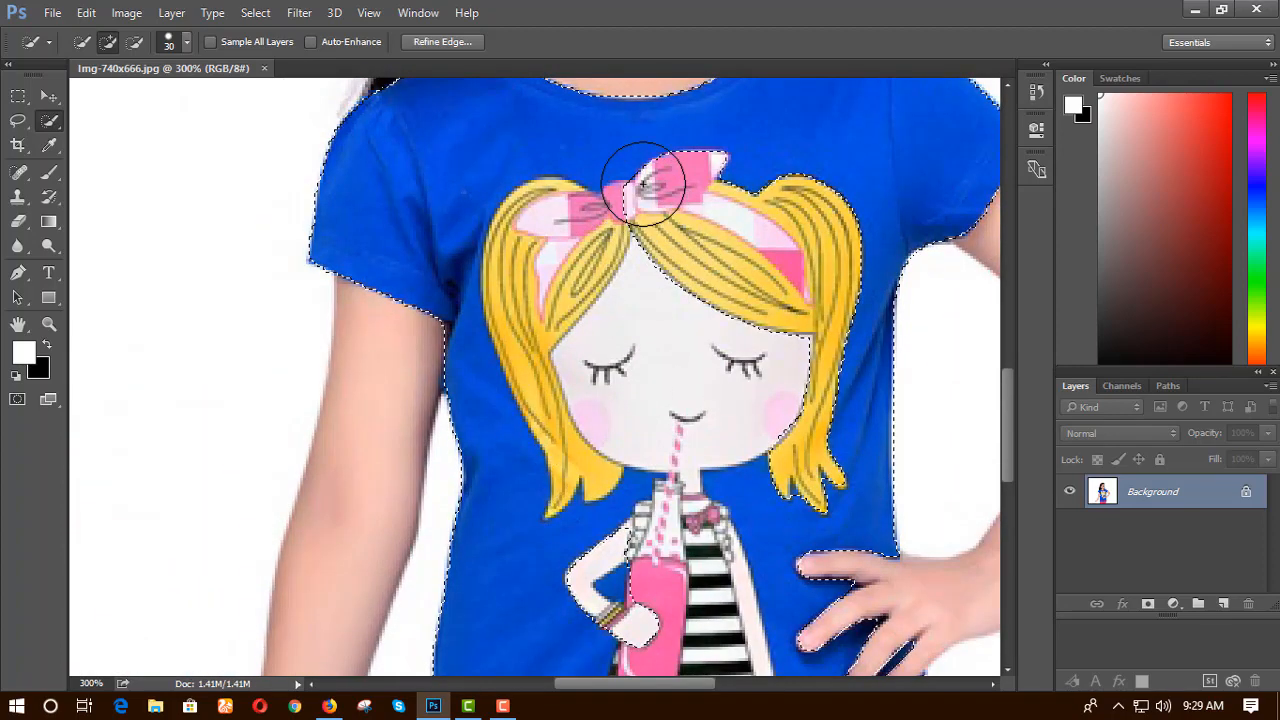
{"action": "mouse_move", "coordinate": [643, 184]}
{"action": "left_mouse_down"}
{"action": "mouse_move", "coordinate": [675, 171]}
{"action": "mouse_move", "coordinate": [814, 185]}
{"action": "left_mouse_up"}
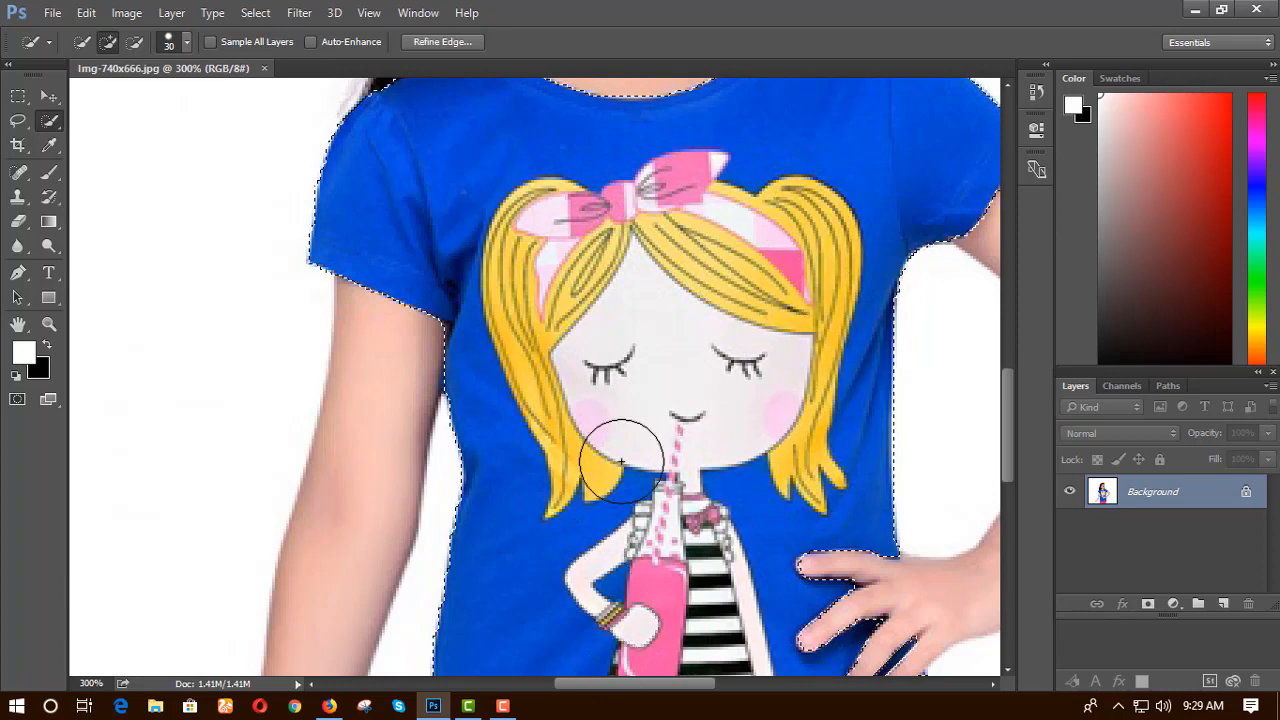
Set the selection brush size to 9 and subtract the white spill outside the shoulder beside the bent arm.
{"action": "scroll", "coordinate": [650, 500], "scroll_direction": "down", "scroll_amount": 4}
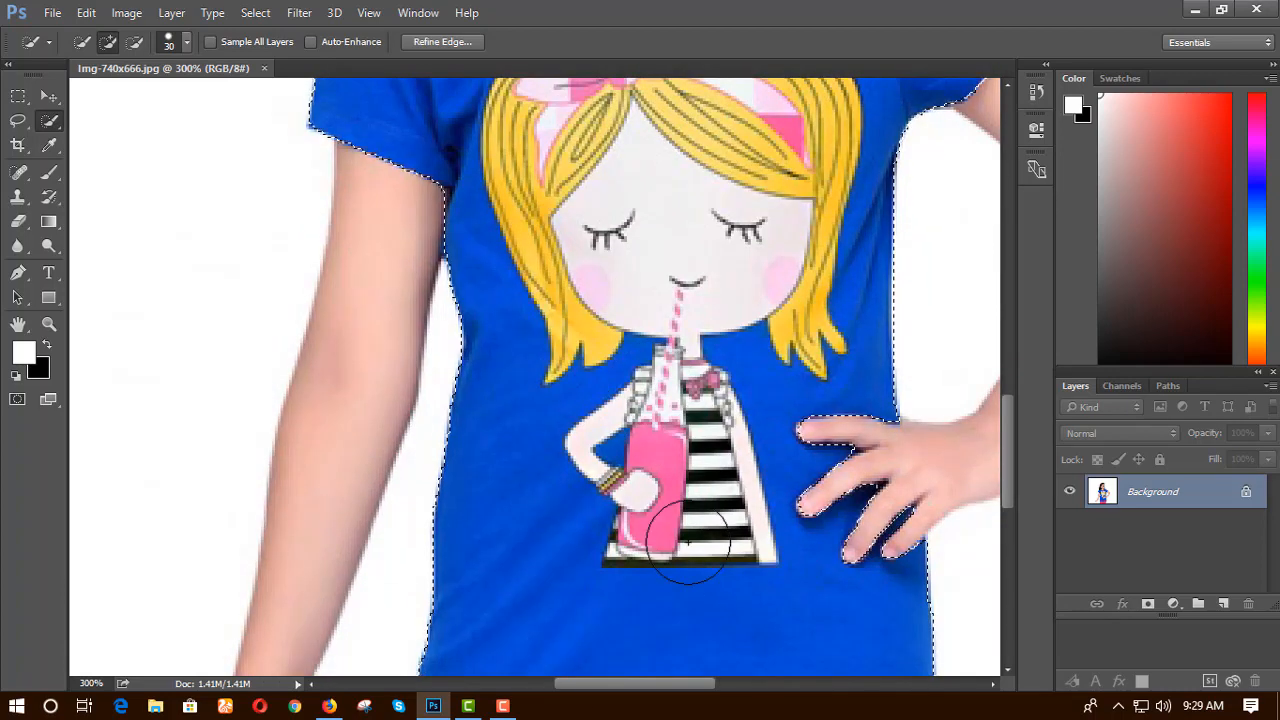
{"action": "scroll", "coordinate": [688, 542], "scroll_direction": "up", "scroll_amount": 9}
{"action": "scroll", "coordinate": [721, 487], "scroll_direction": "down", "scroll_amount": 1}
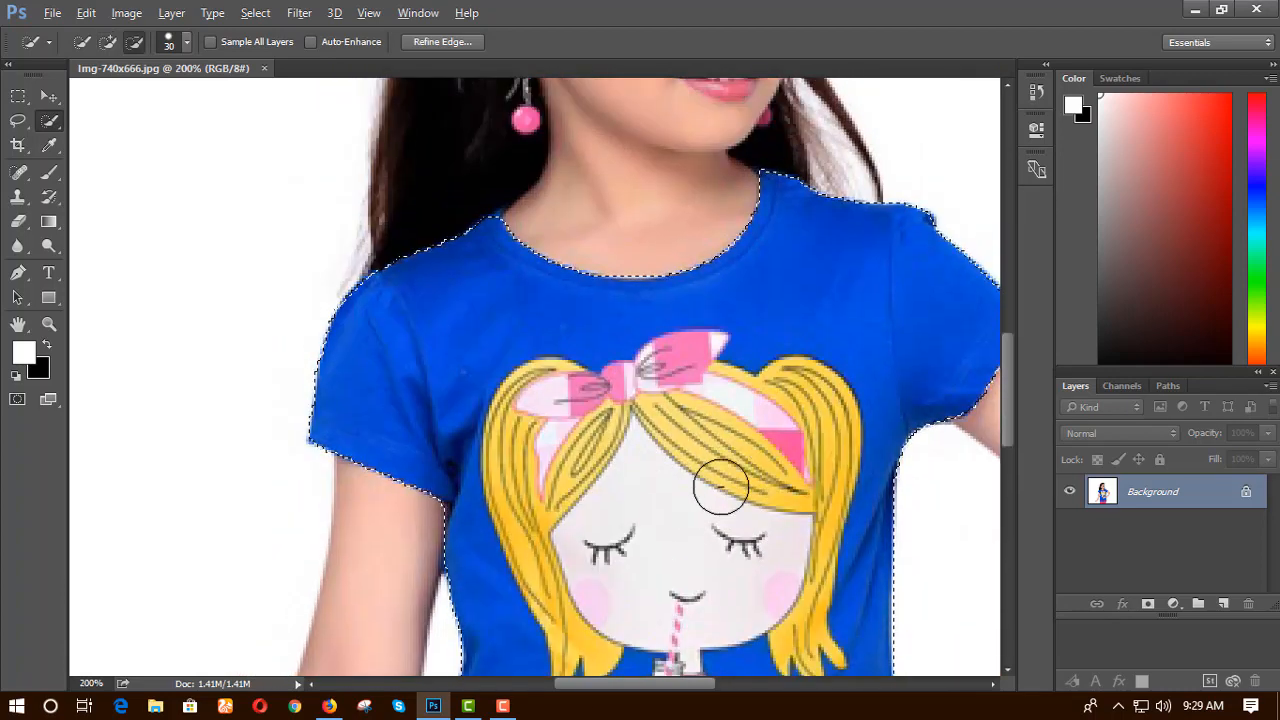
{"action": "scroll", "coordinate": [721, 487], "scroll_direction": "down", "scroll_amount": 3}
{"action": "scroll", "coordinate": [720, 486], "scroll_direction": "up", "scroll_amount": 4}
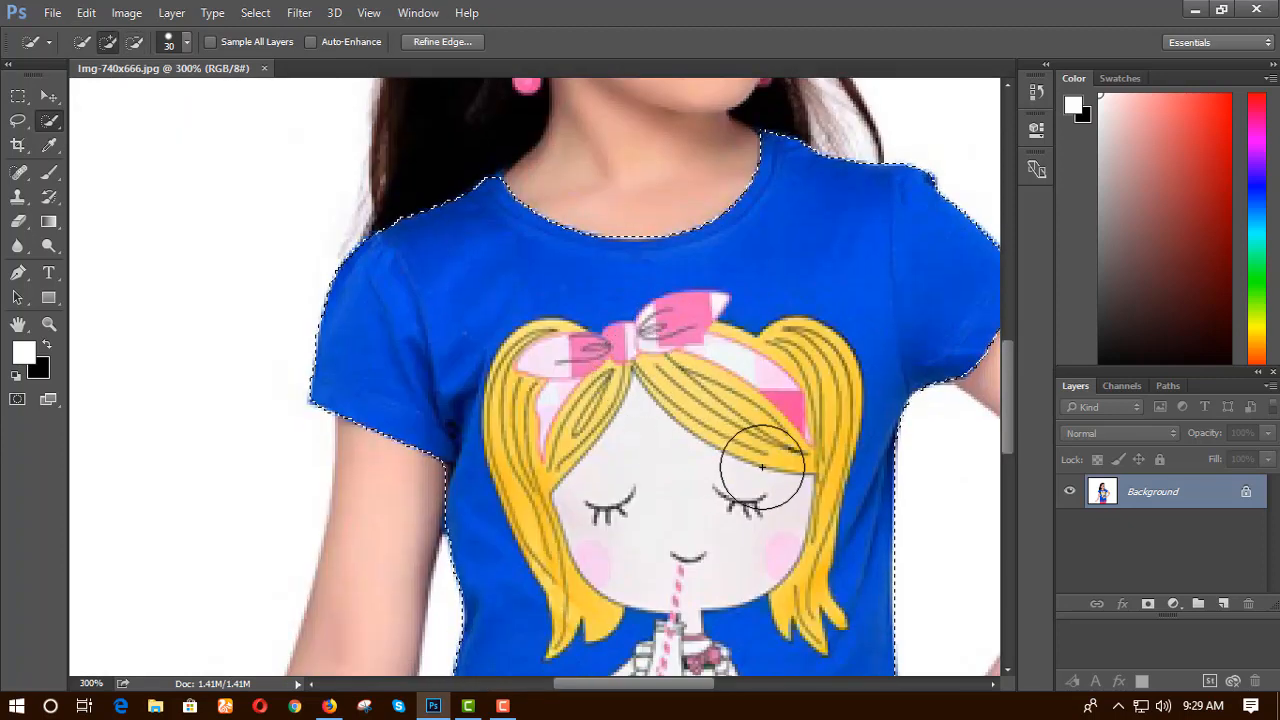
{"action": "key", "text": "bracketleft"}
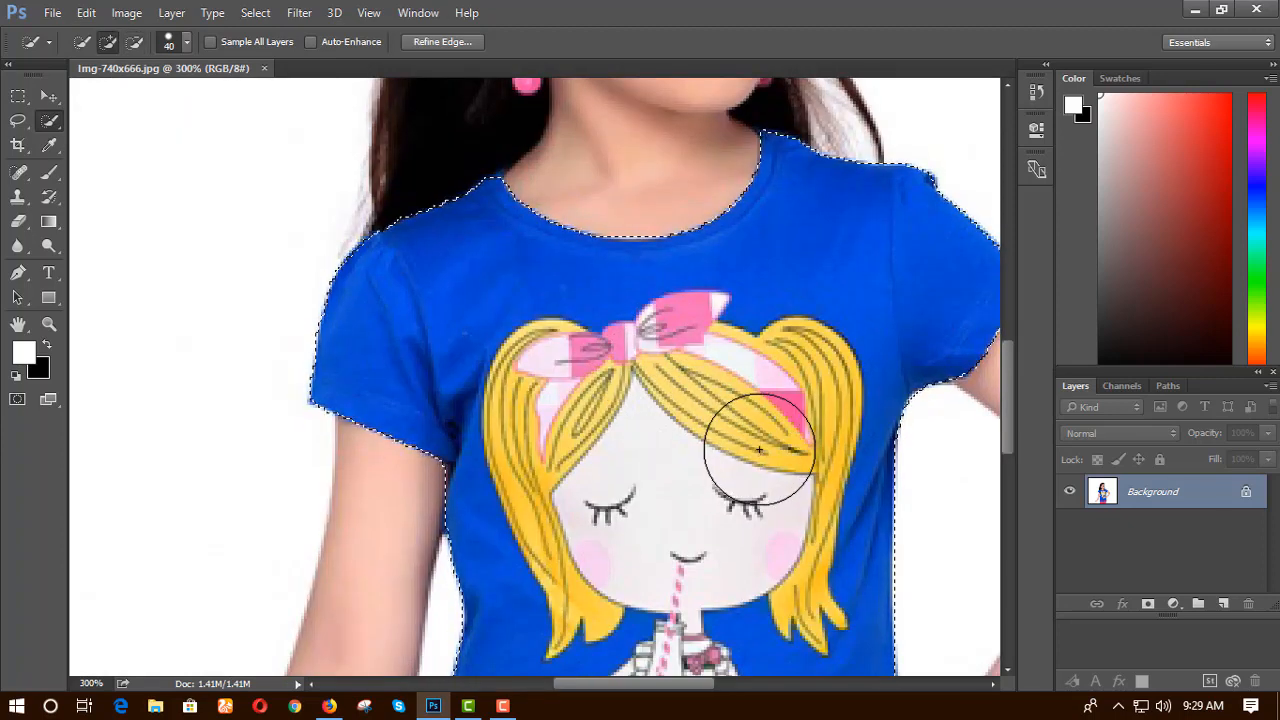
{"action": "key", "text": "bracketleft"}
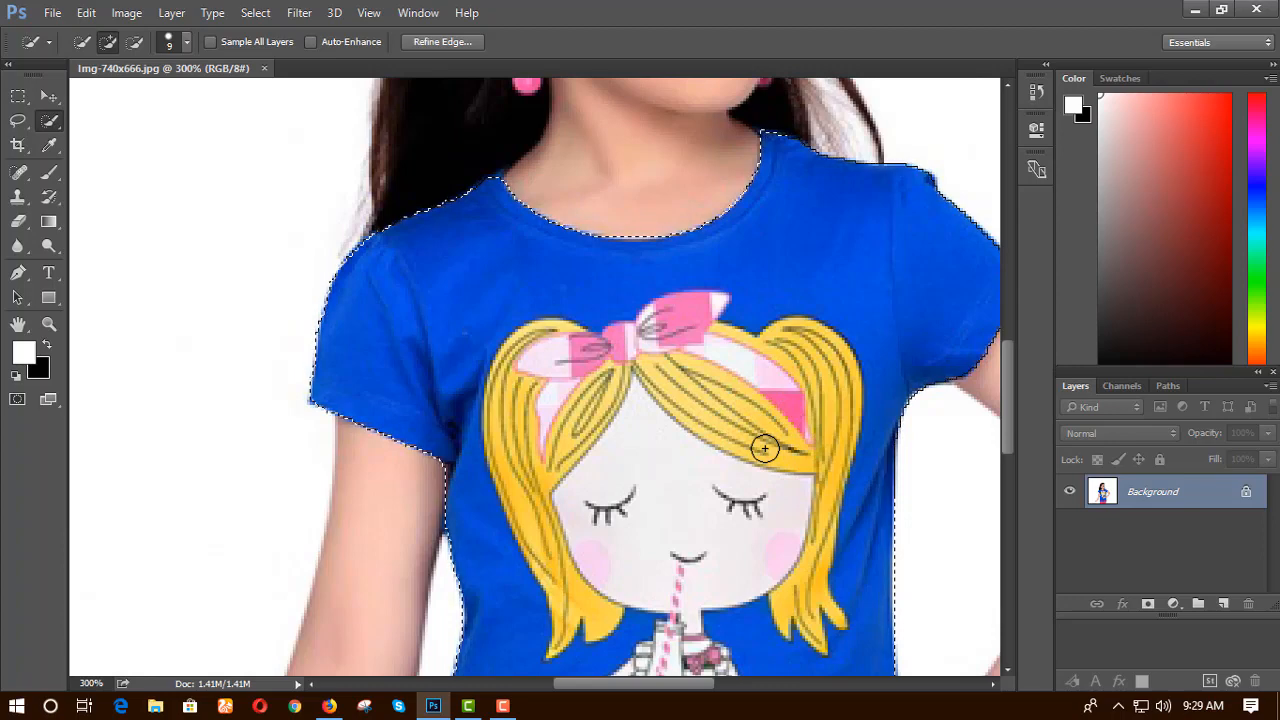
{"action": "scroll", "coordinate": [764, 448], "scroll_direction": "down", "scroll_amount": 5}
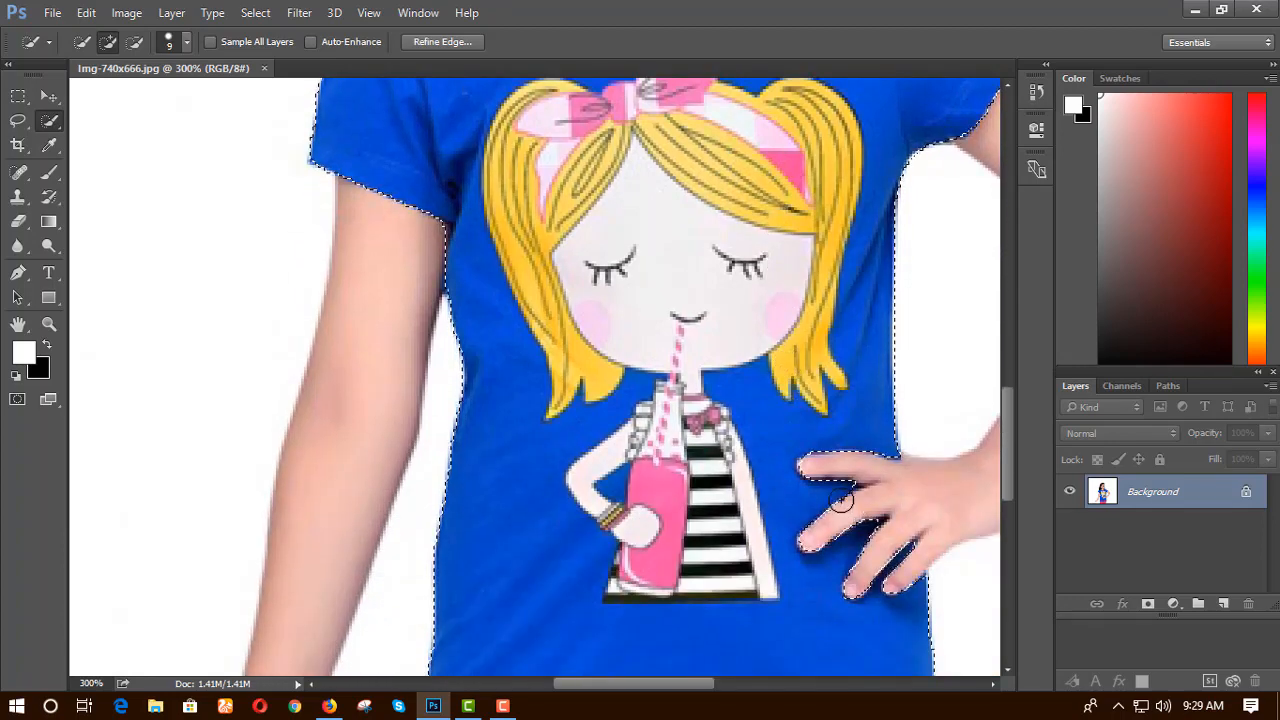
{"action": "scroll", "coordinate": [838, 495], "scroll_direction": "down", "scroll_amount": 2}
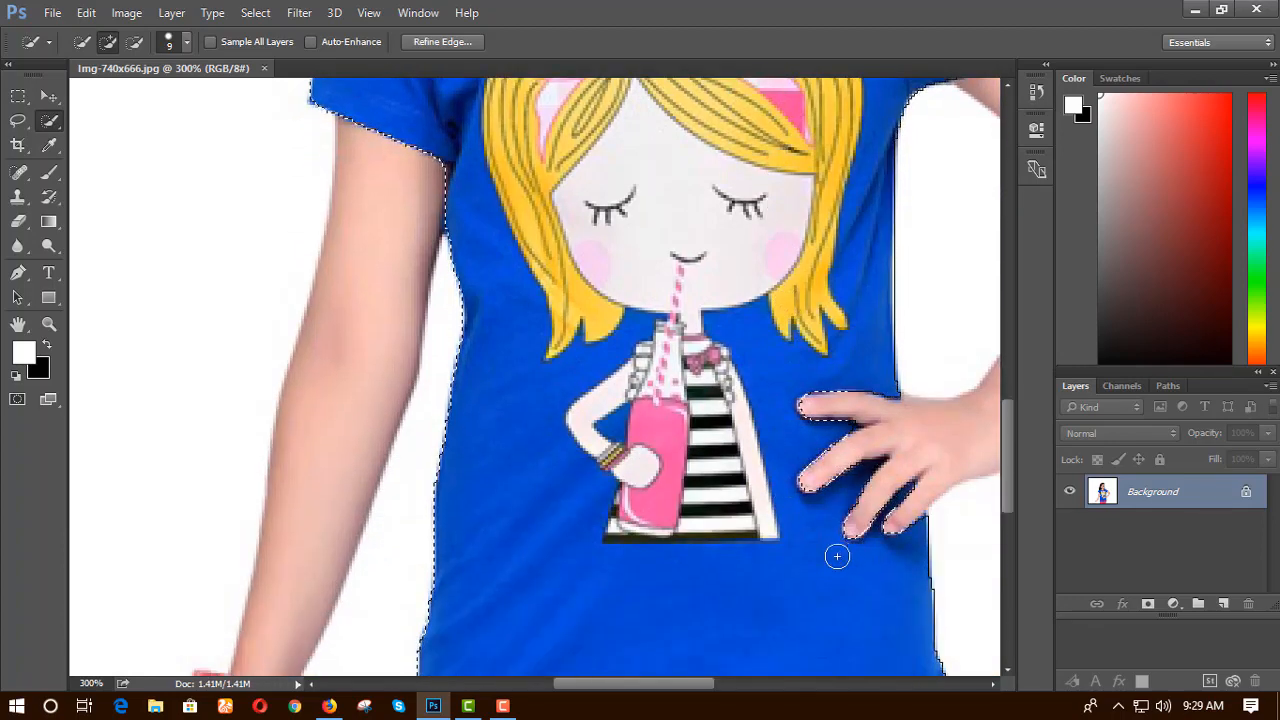
{"action": "scroll", "coordinate": [837, 556], "scroll_direction": "up", "scroll_amount": 6}
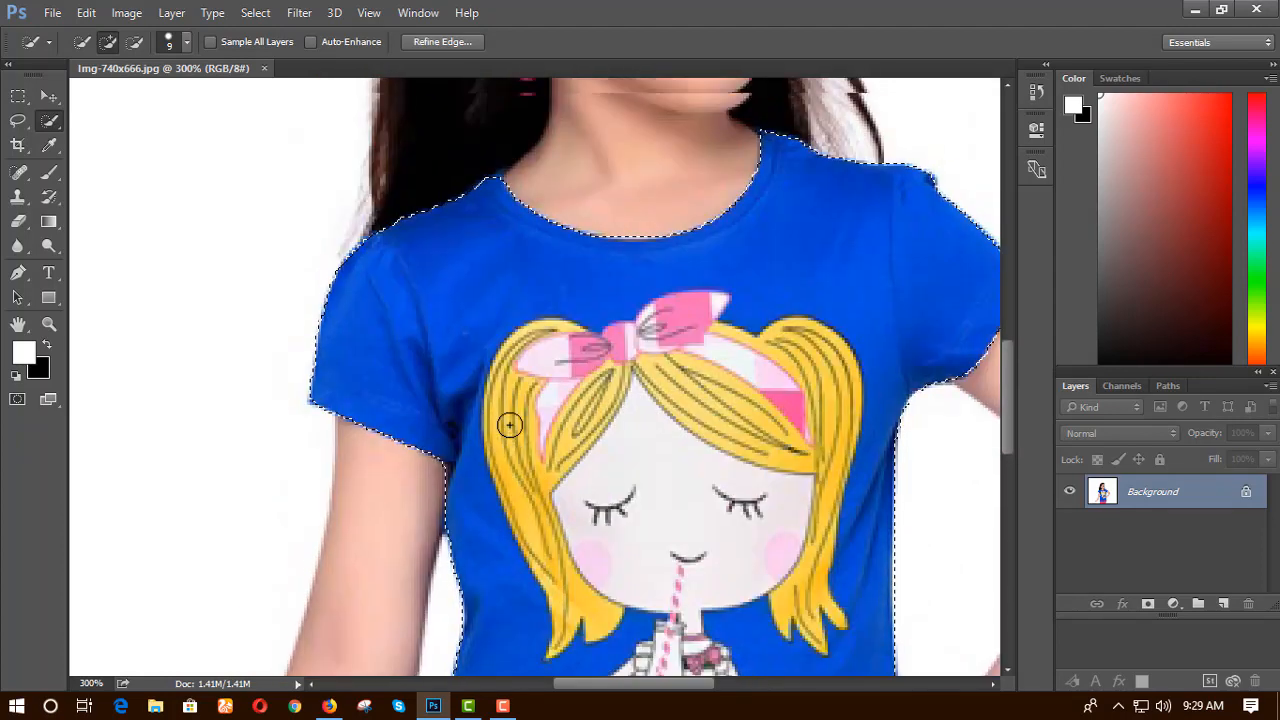
{"action": "scroll", "coordinate": [830, 300], "scroll_direction": "up", "scroll_amount": 1}
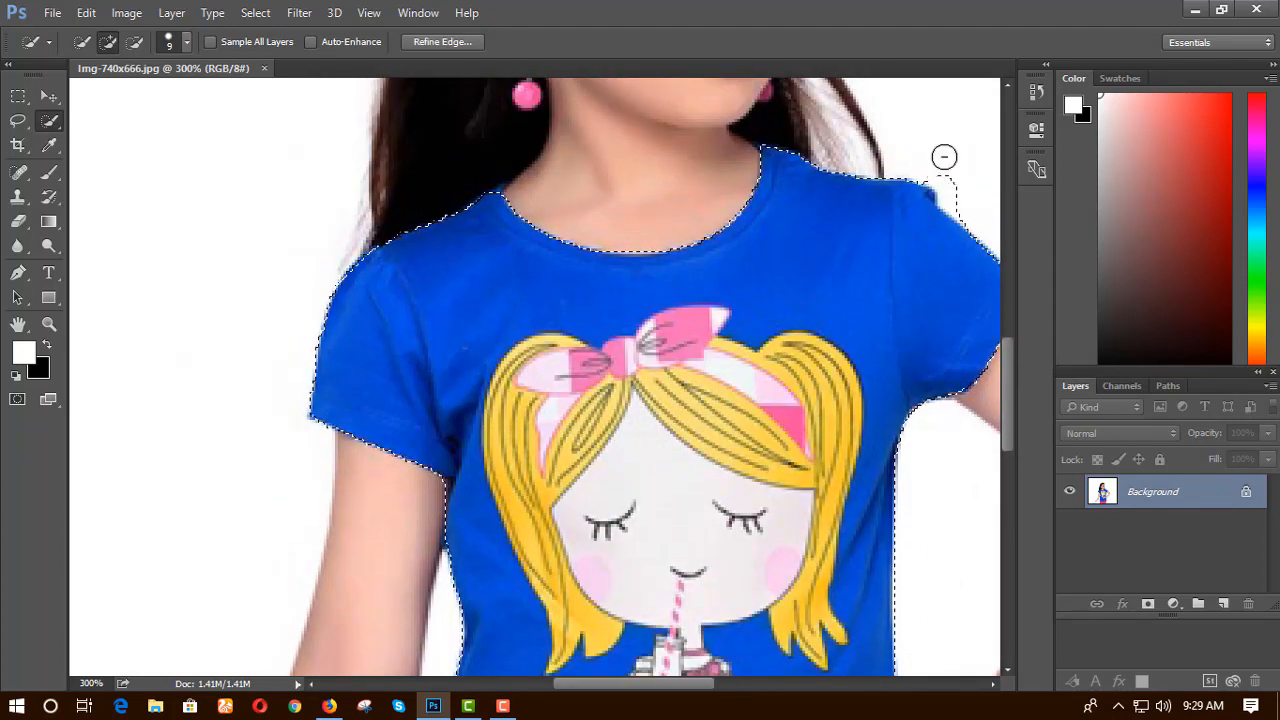
{"action": "key", "text": "alt"}
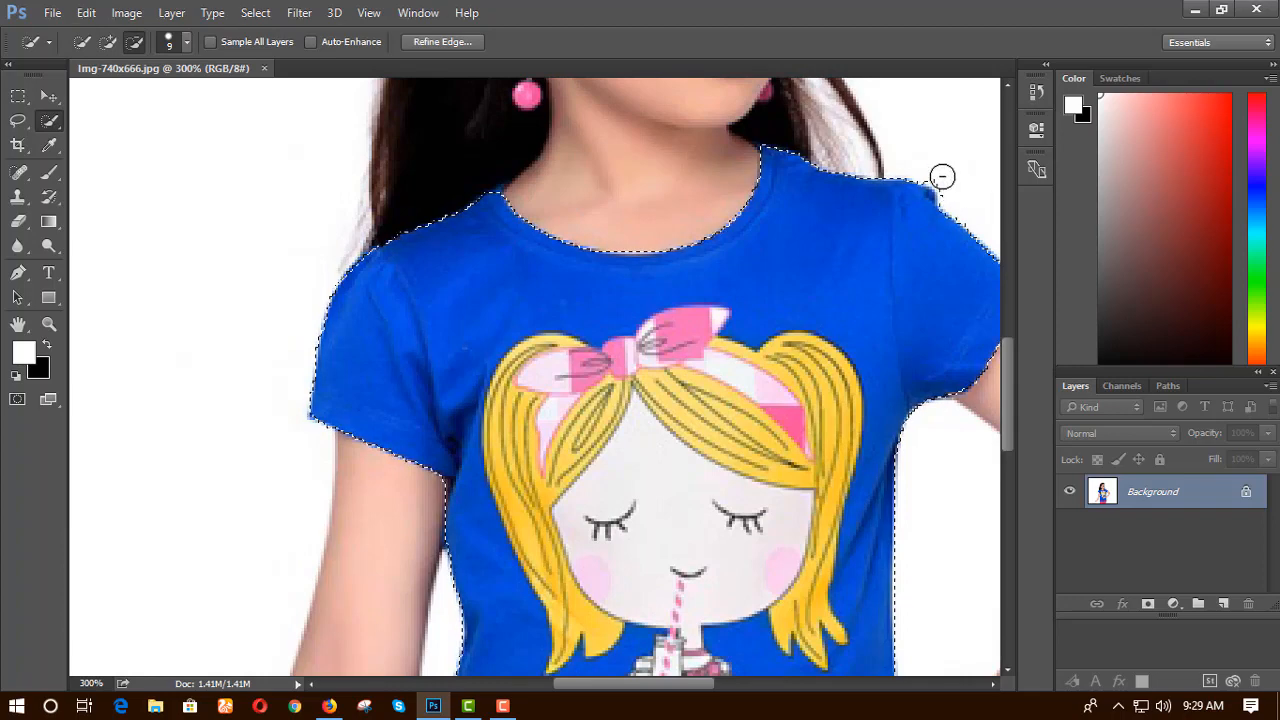
Check the T-shirt selection's outline and copy the selected shirt onto its own layer with Layer Via Copy.
{"action": "scroll", "coordinate": [848, 285], "scroll_direction": "down", "scroll_amount": 4}
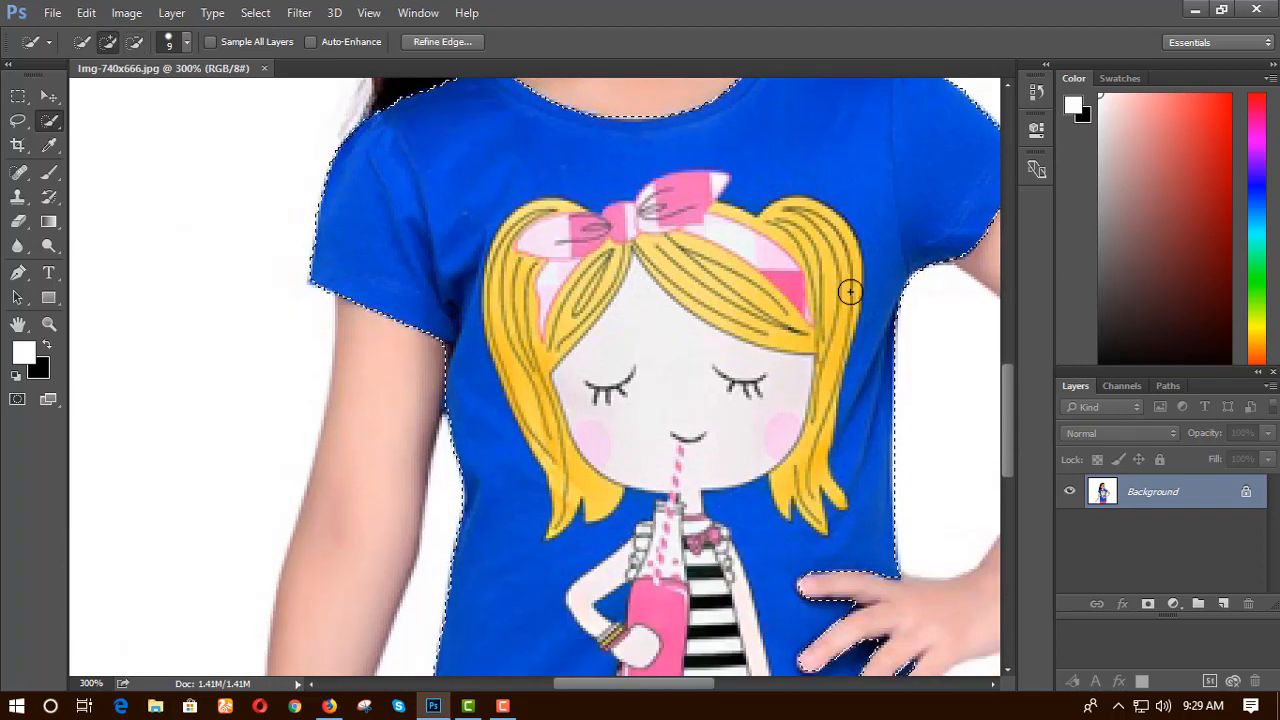
{"action": "scroll", "coordinate": [780, 370], "scroll_direction": "down", "scroll_amount": 1}
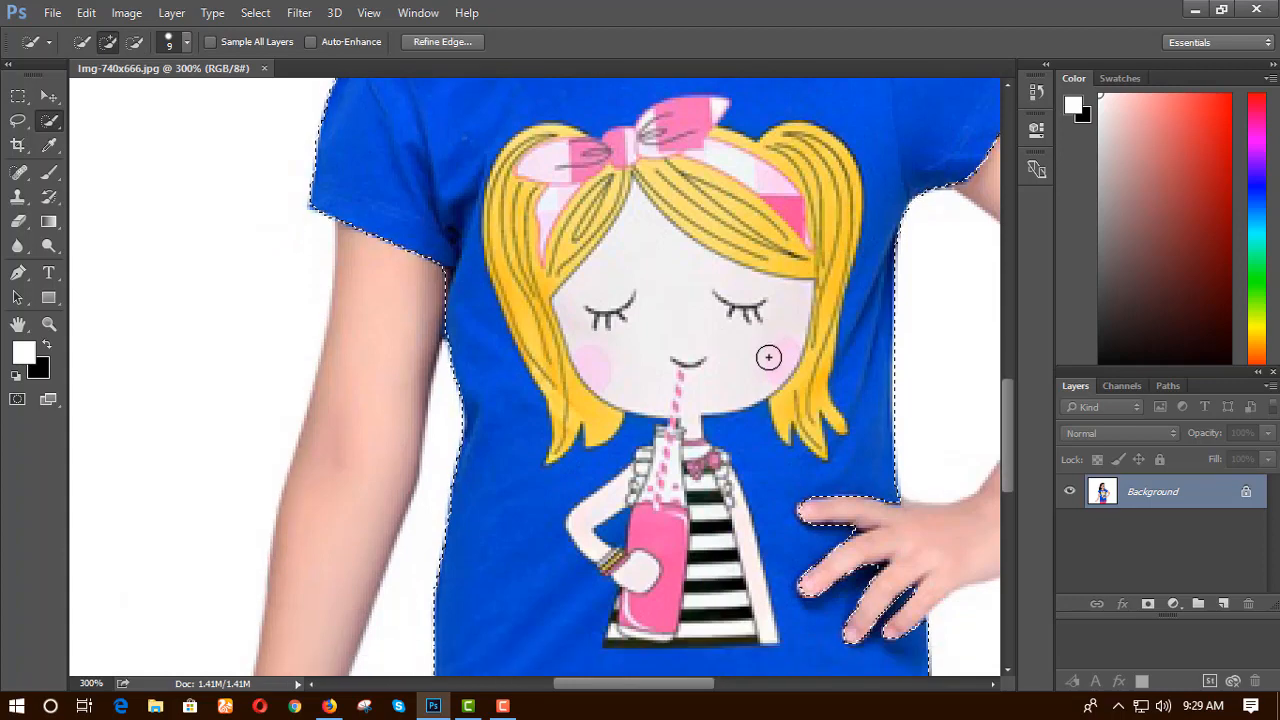
{"action": "scroll", "coordinate": [772, 352], "scroll_direction": "down", "scroll_amount": 2}
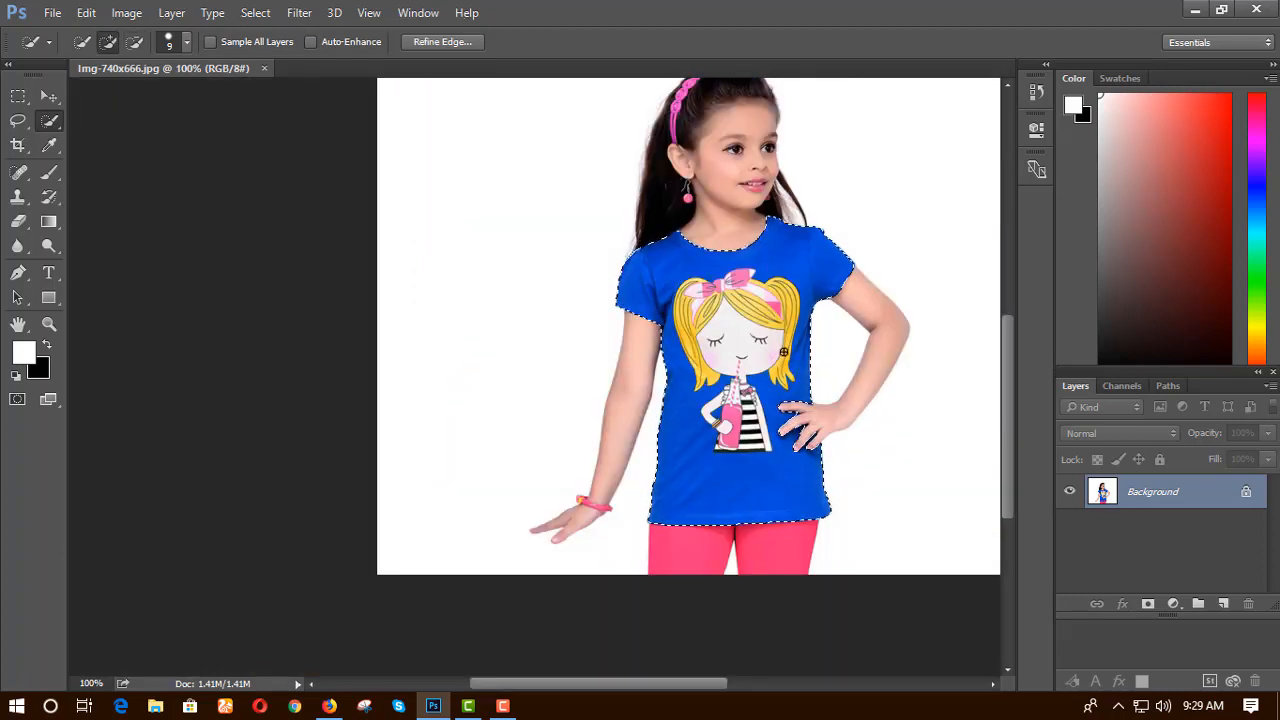
{"action": "scroll", "coordinate": [541, 373], "scroll_direction": "up", "scroll_amount": 1}
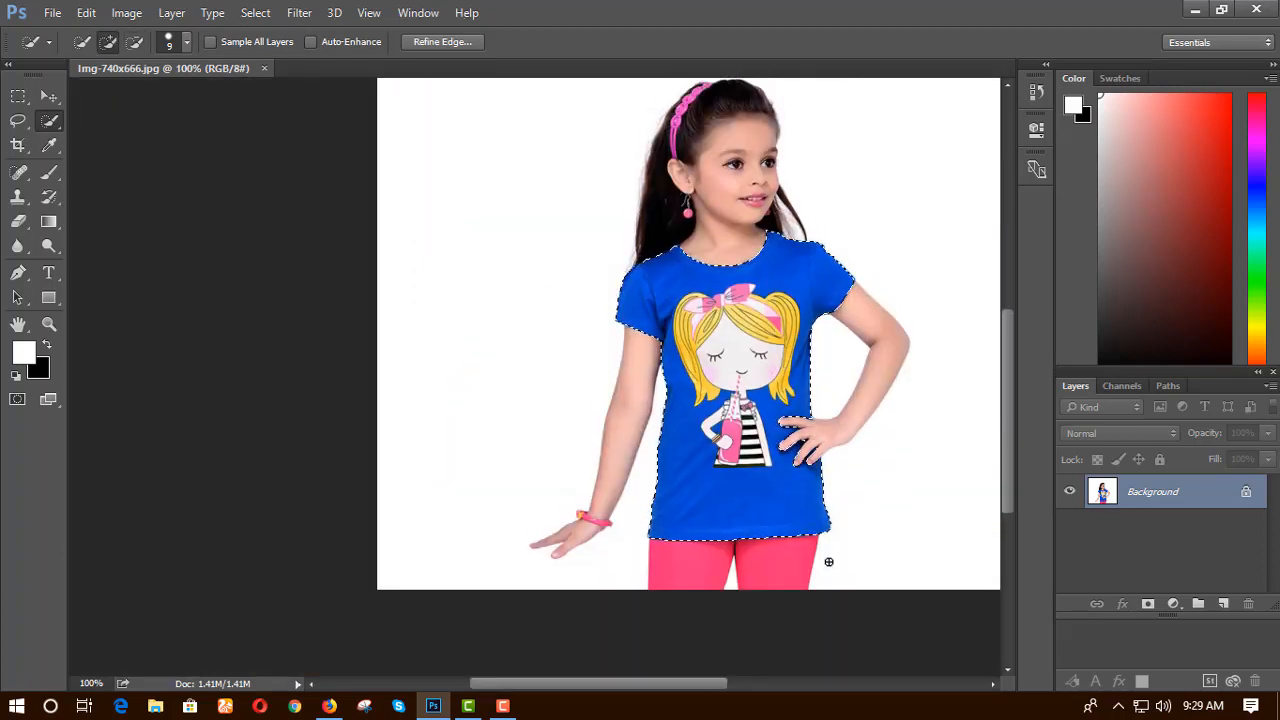
{"action": "left_click_drag", "start_coordinate": [605, 690], "coordinate": [653, 690]}
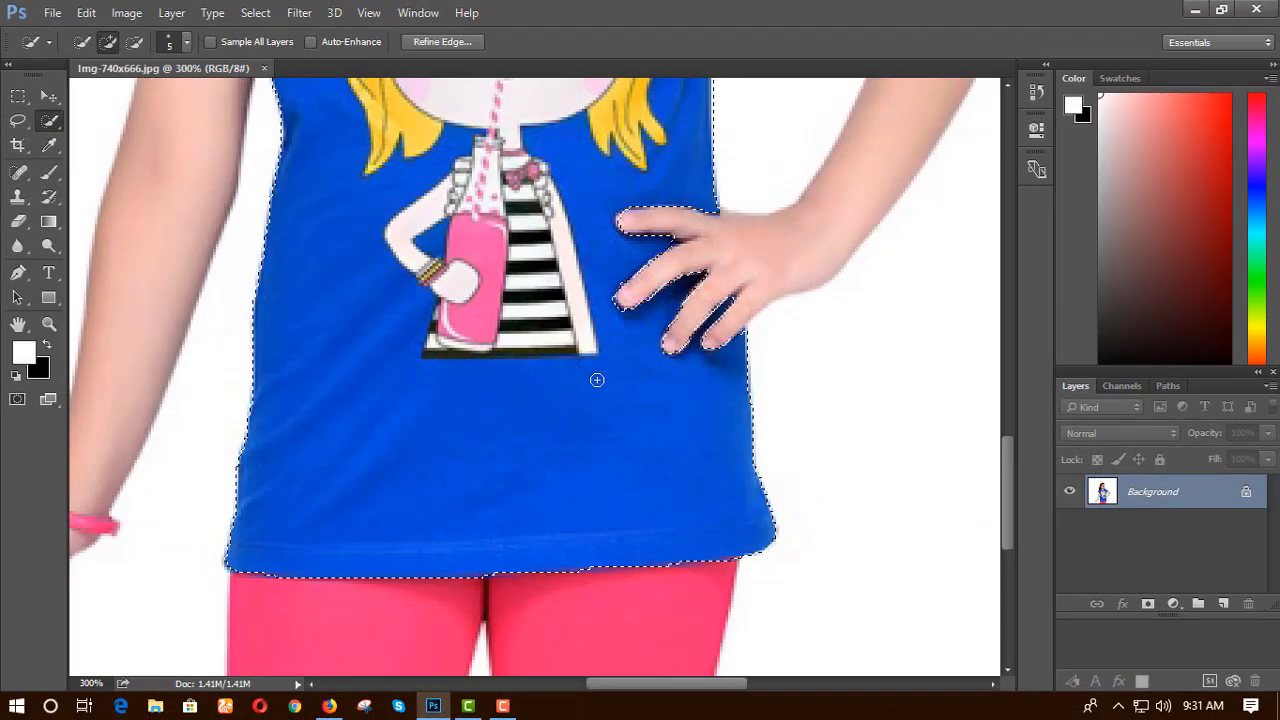
{"action": "scroll", "coordinate": [597, 380], "scroll_direction": "up", "scroll_amount": 10}
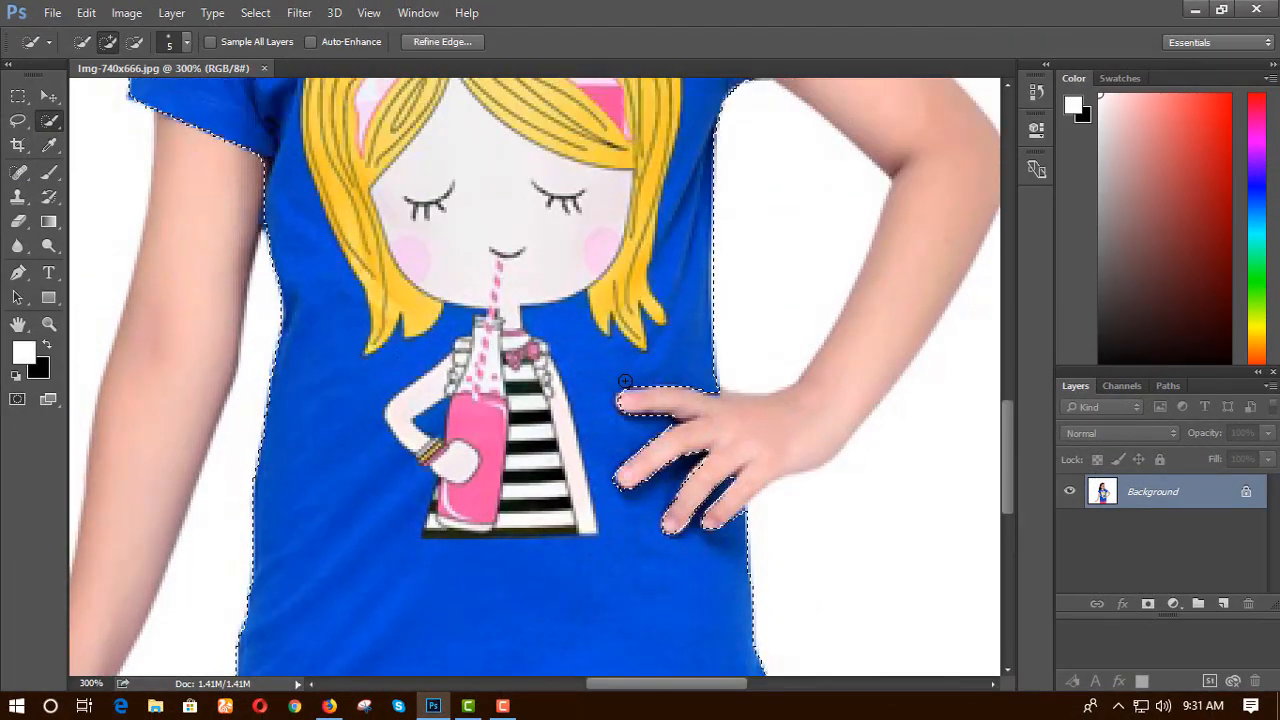
{"action": "scroll", "coordinate": [622, 381], "scroll_direction": "up", "scroll_amount": 2}
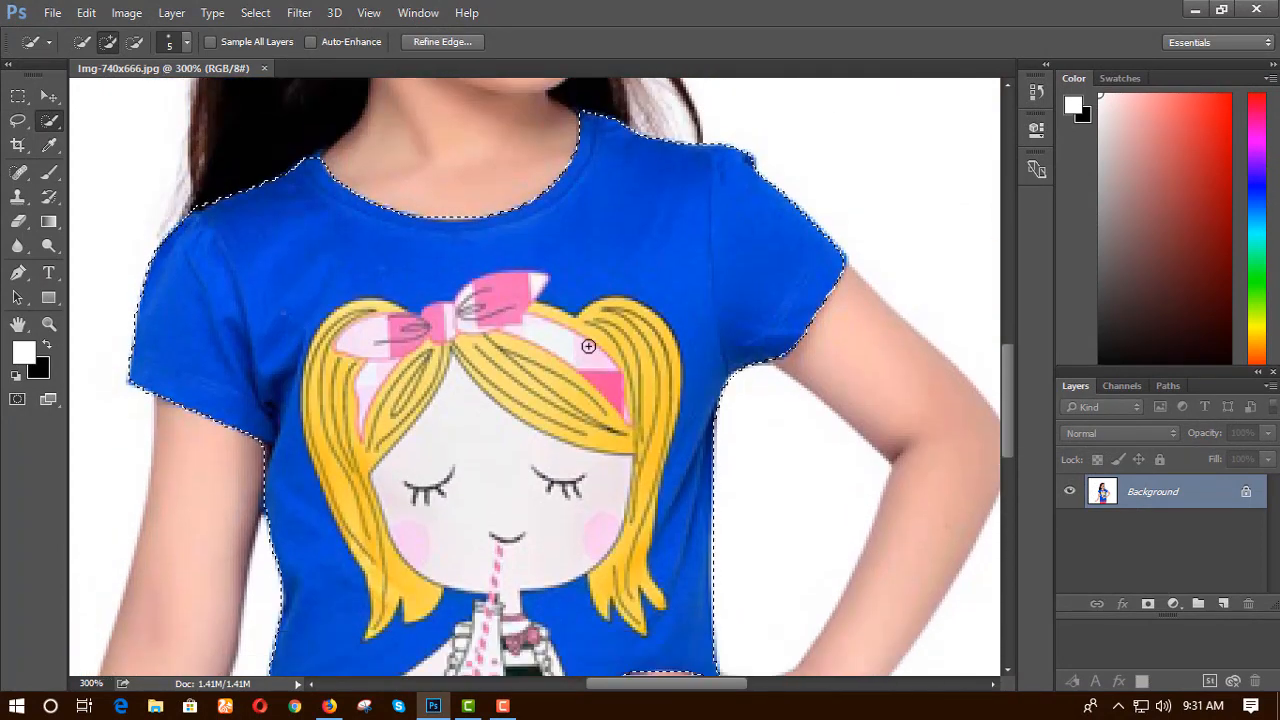
{"action": "right_click", "coordinate": [565, 303]}
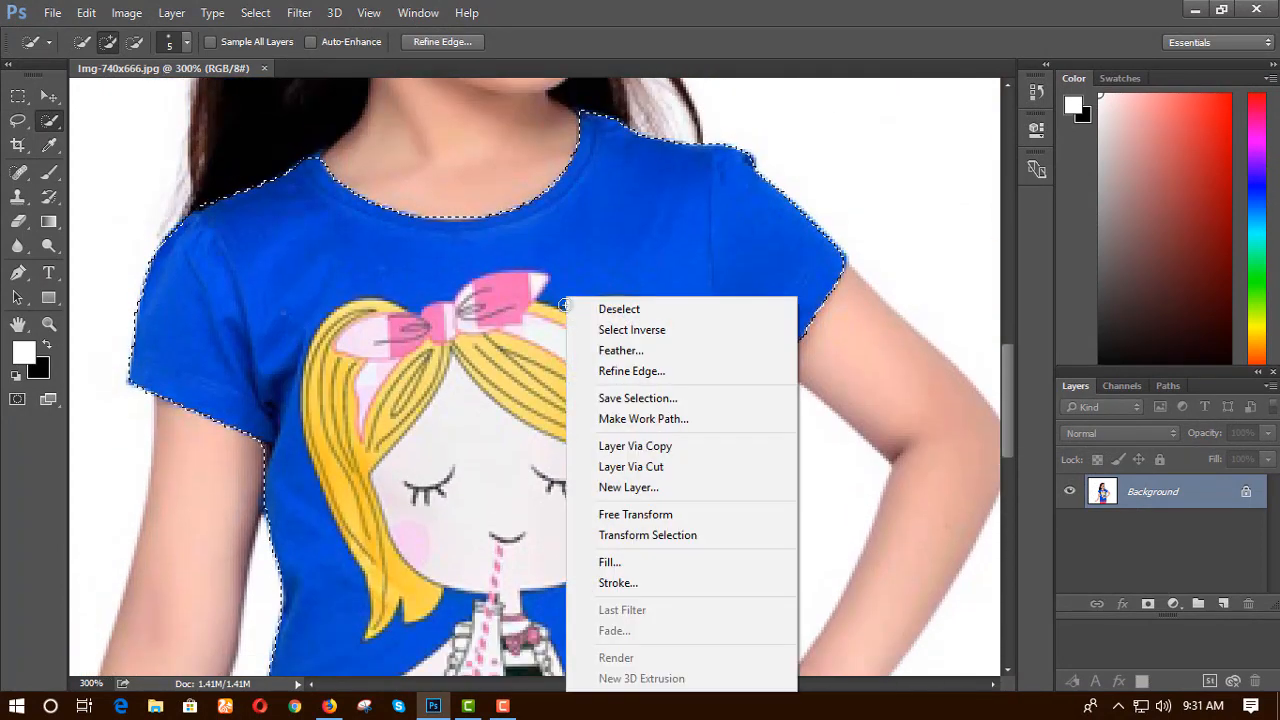
{"action": "left_click", "coordinate": [659, 446]}
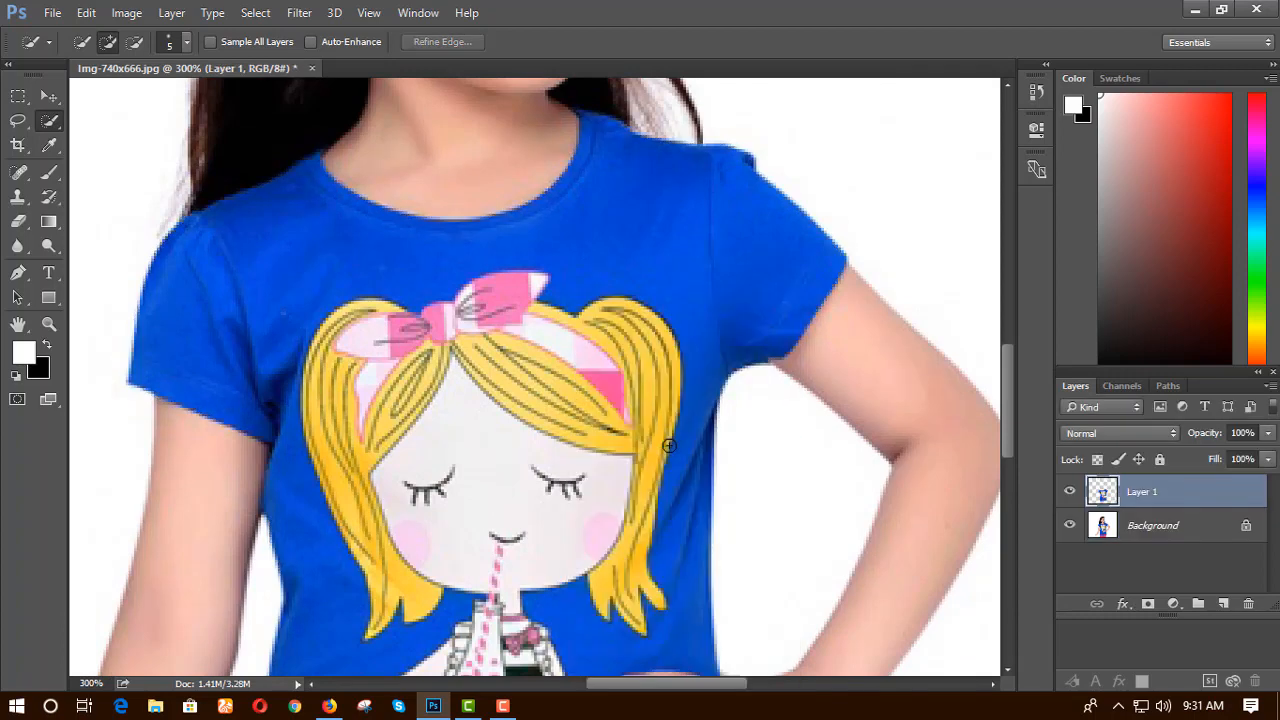
Compare the cut-out shirt with the original photo by toggling both layers' visibility, leaving only the shirt layer shown.
{"action": "scroll", "coordinate": [850, 530], "scroll_direction": "down", "scroll_amount": 1}
{"action": "left_click", "coordinate": [1070, 524]}
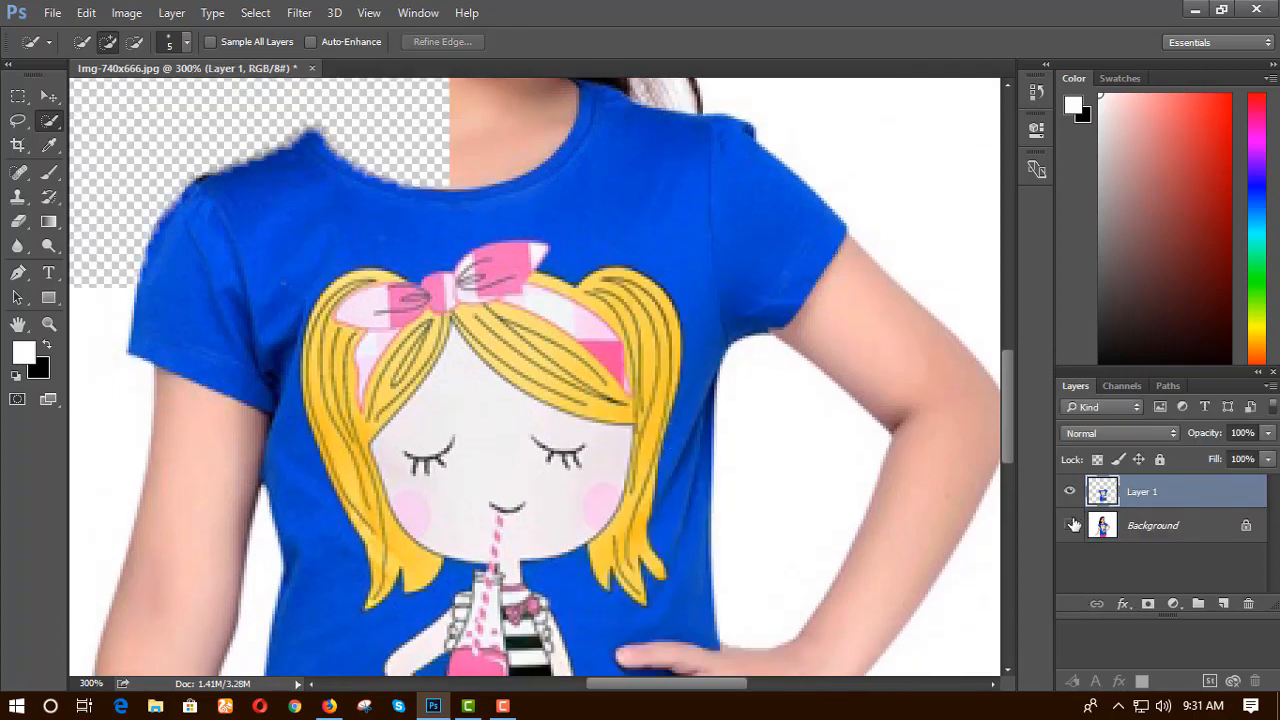
{"action": "scroll", "coordinate": [765, 456], "scroll_direction": "down", "scroll_amount": 2}
{"action": "scroll", "coordinate": [765, 456], "scroll_direction": "down", "scroll_amount": 1}
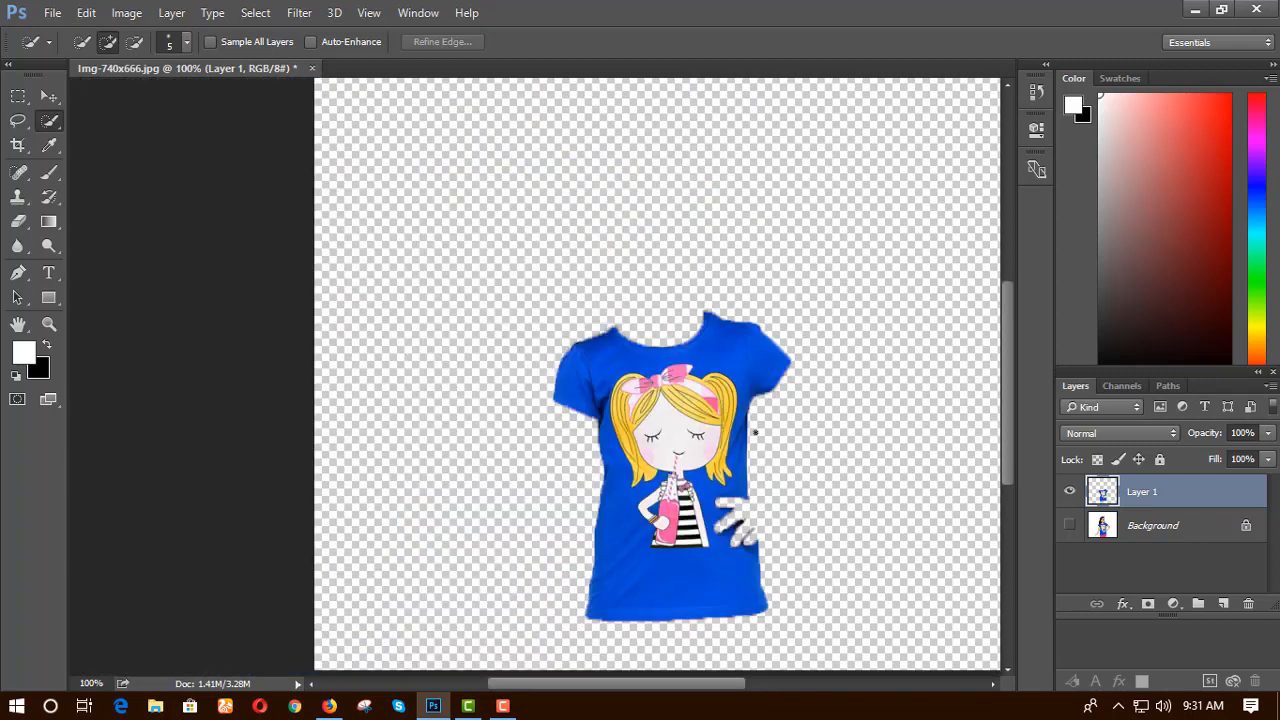
{"action": "scroll", "coordinate": [620, 343], "scroll_direction": "down", "scroll_amount": 3}
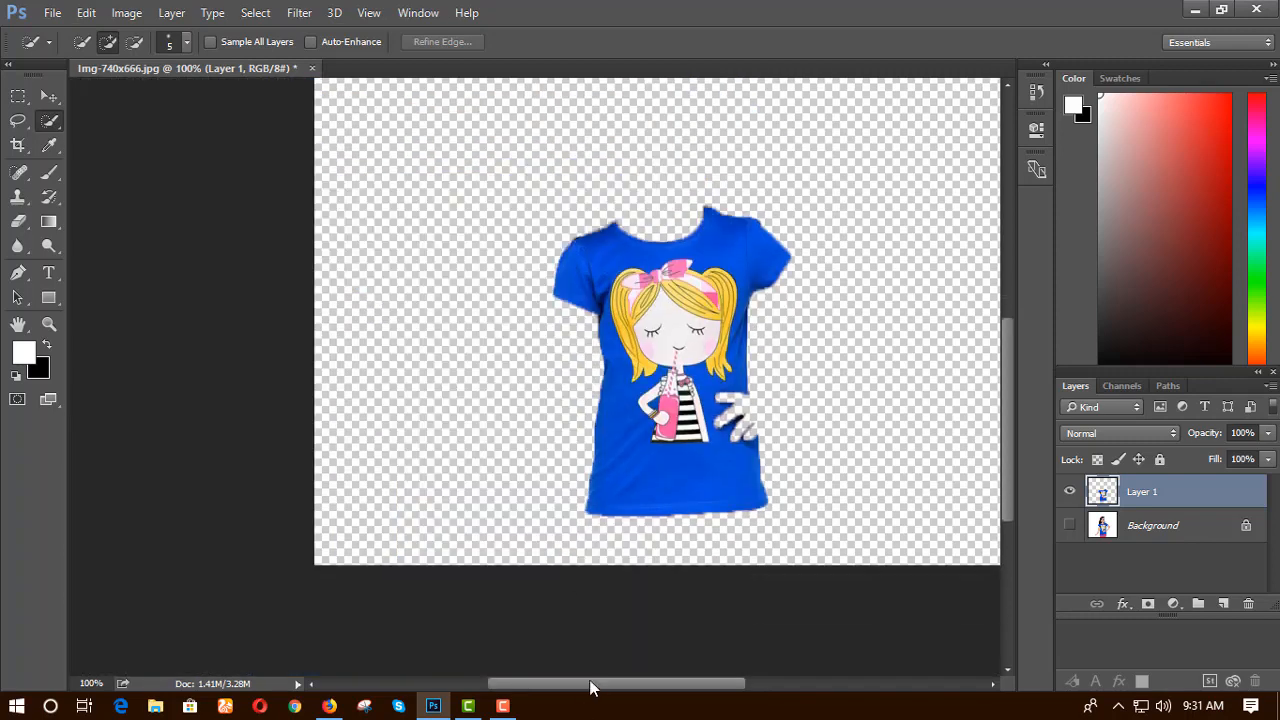
{"action": "left_click_drag", "start_coordinate": [590, 688], "coordinate": [647, 688]}
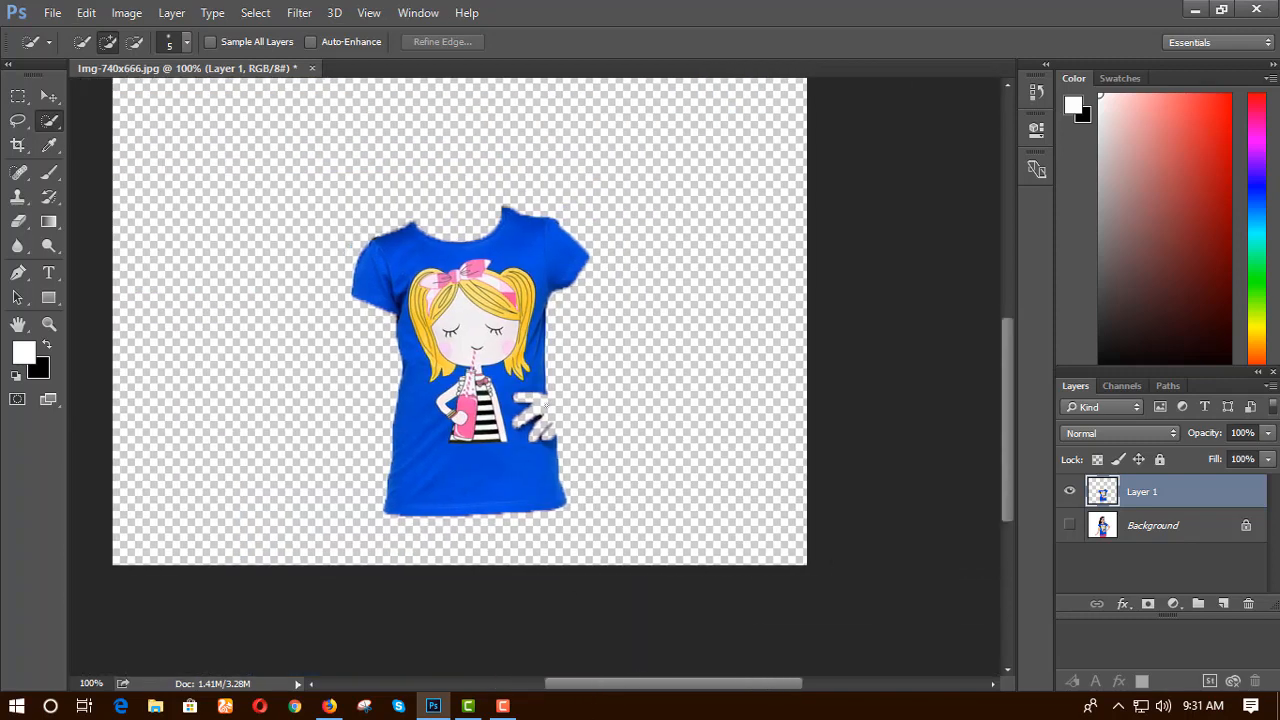
{"action": "left_click", "coordinate": [1070, 526]}
{"action": "left_click", "coordinate": [1070, 492]}
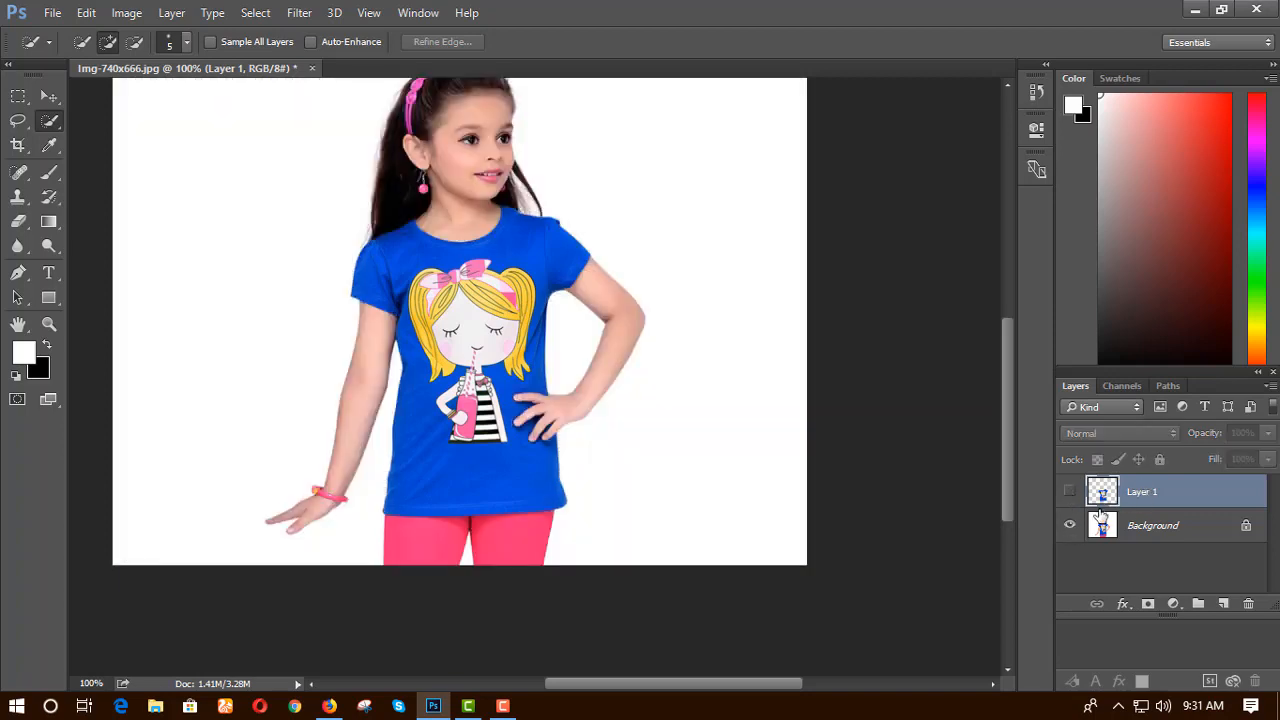
{"action": "left_click", "coordinate": [1071, 526]}
{"action": "left_click", "coordinate": [1070, 492]}
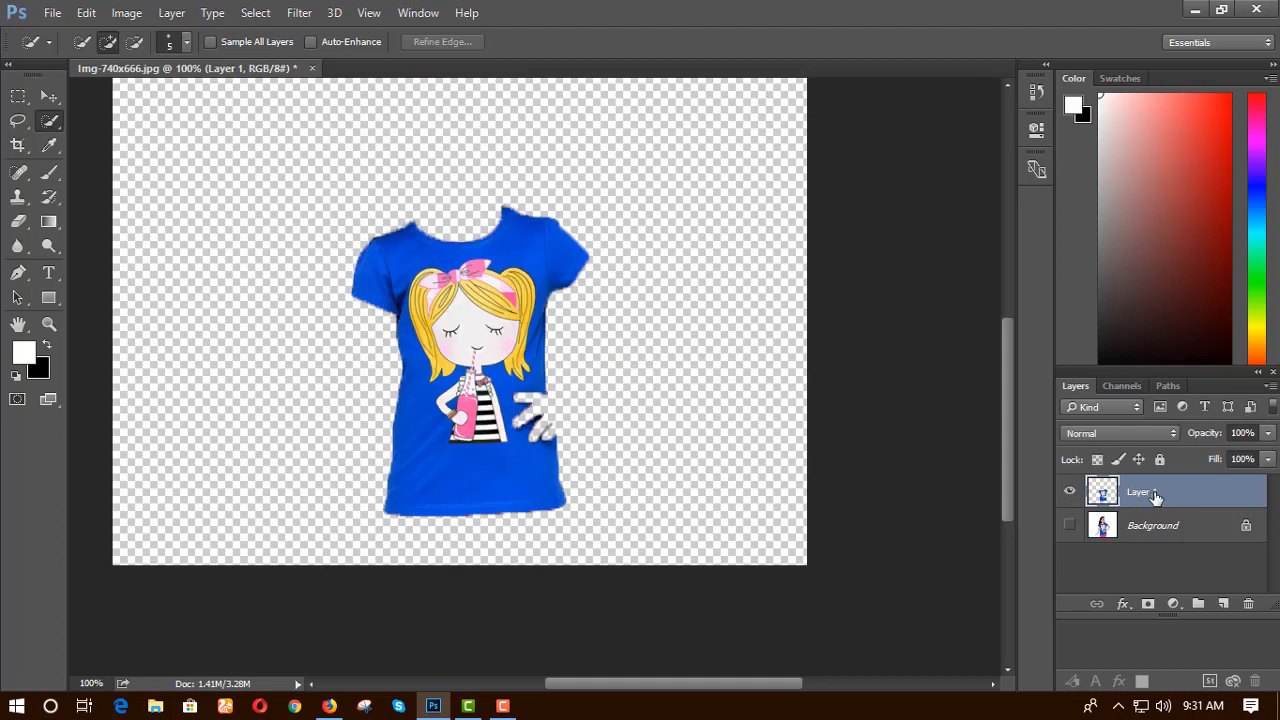
Add a Solid Color fill layer above the shirt layer with the red colour cf3f3f.
{"action": "left_click", "coordinate": [1174, 605]}
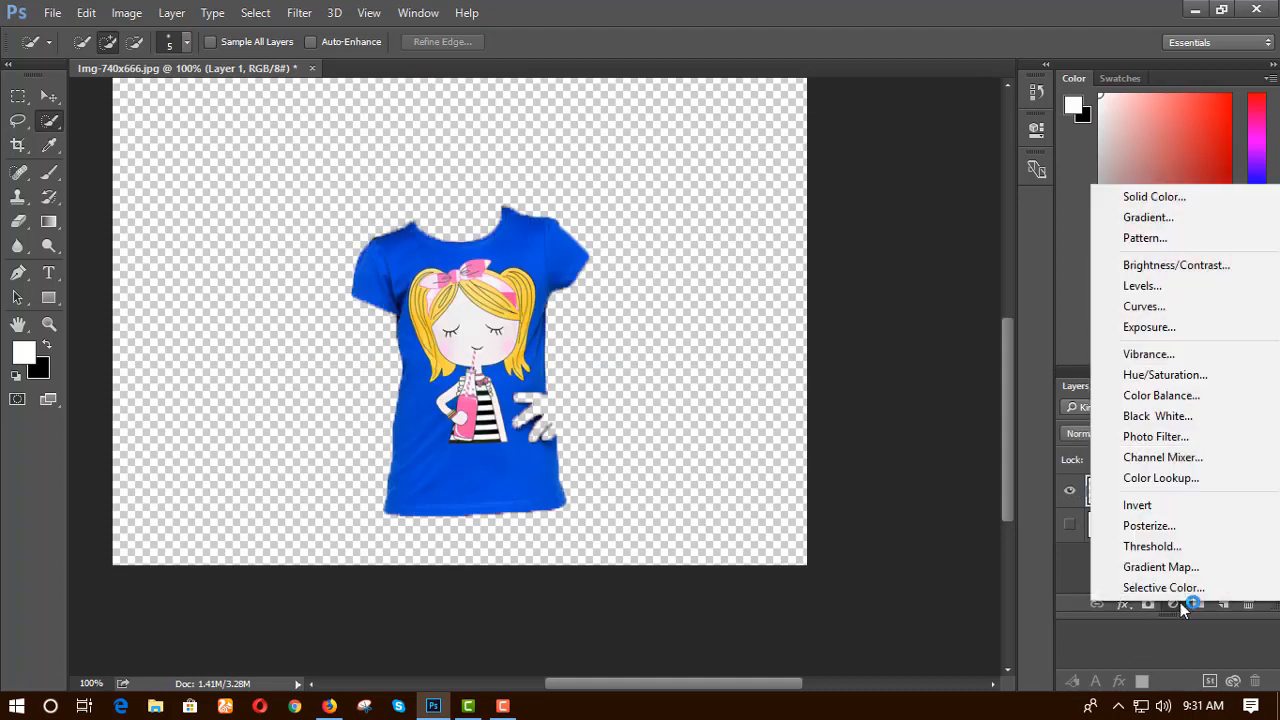
{"action": "left_click", "coordinate": [1158, 196]}
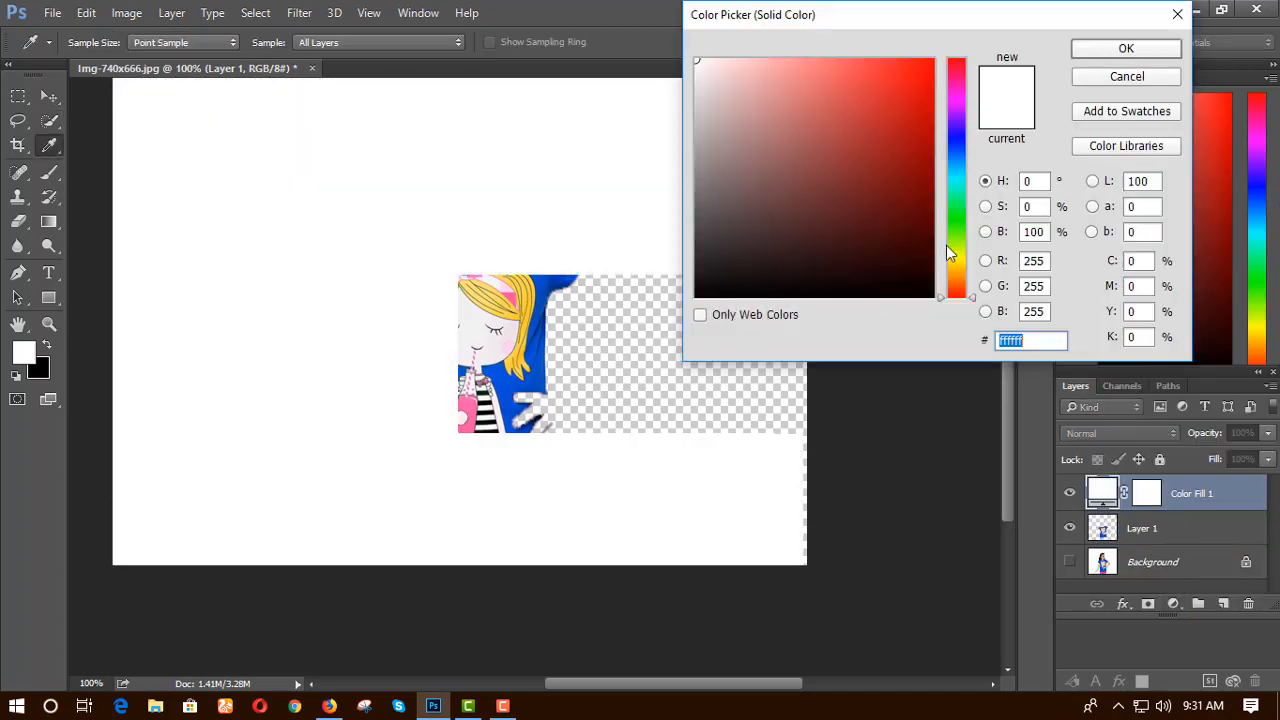
{"action": "key", "text": "ctrl+v"}
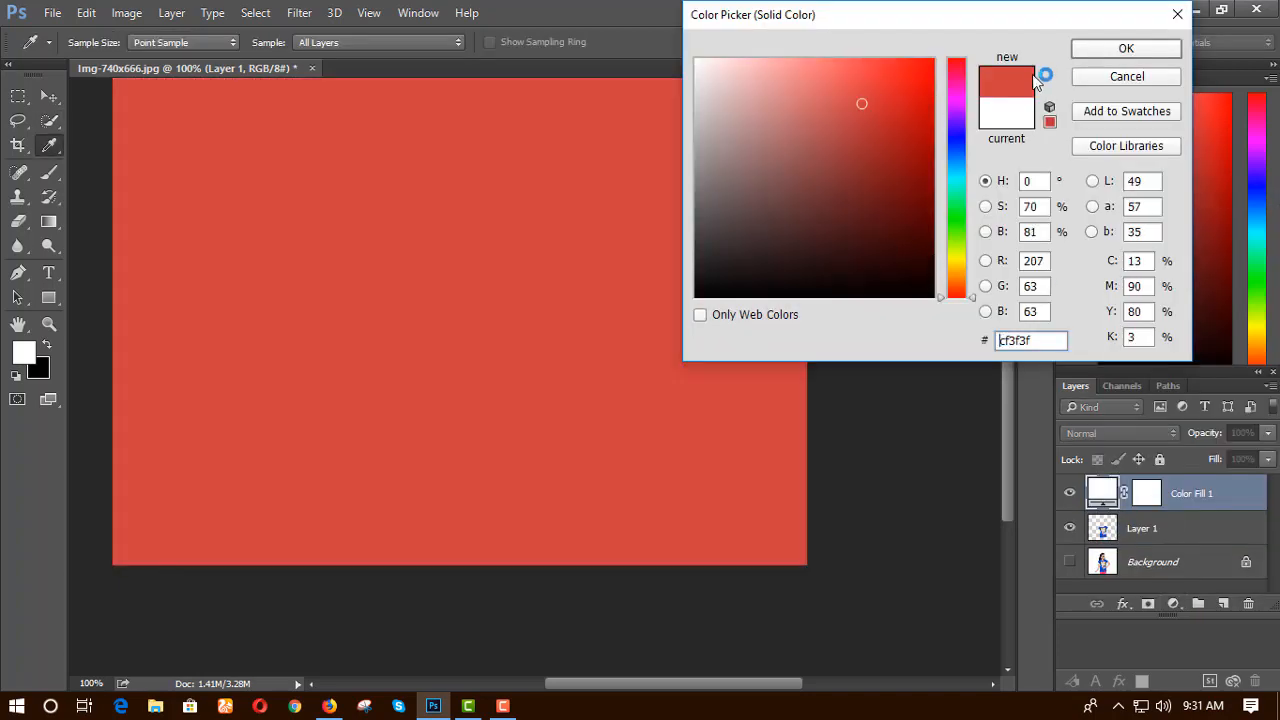
{"action": "left_click", "coordinate": [1116, 52]}
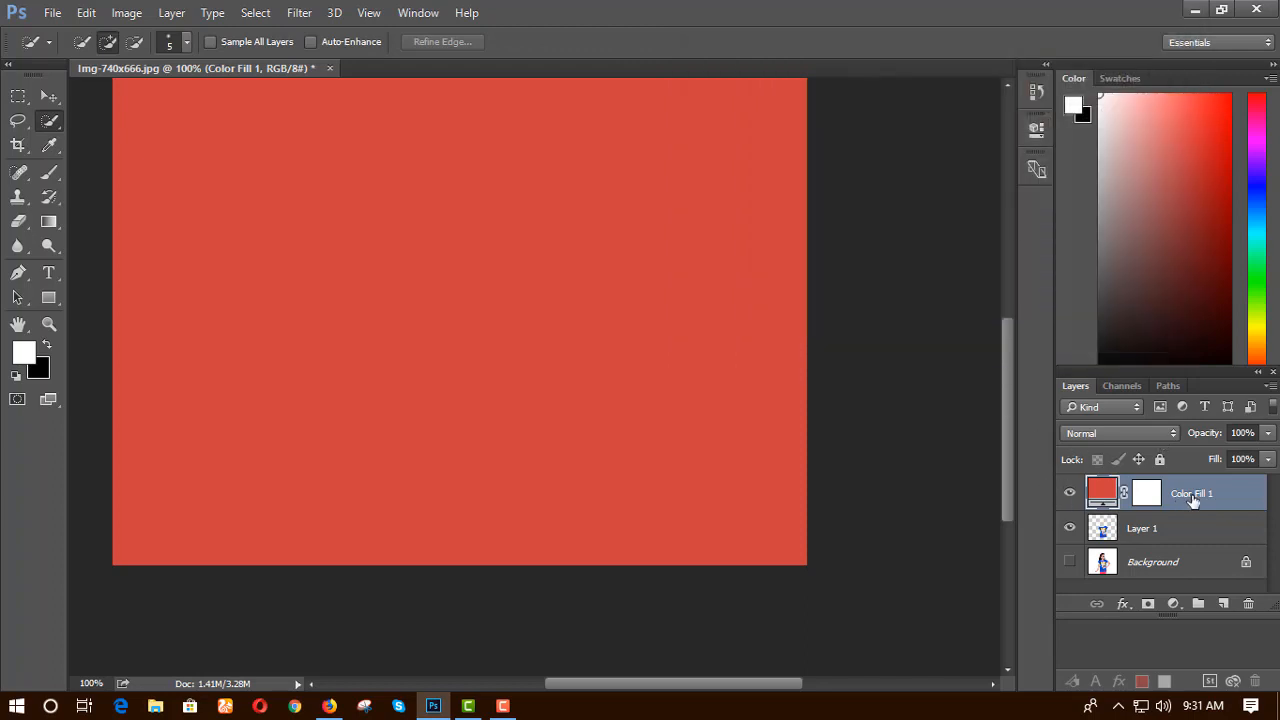
Clip the red colour fill layer to the shirt layer with Create Clipping Mask.
{"action": "left_click", "coordinate": [1147, 494]}
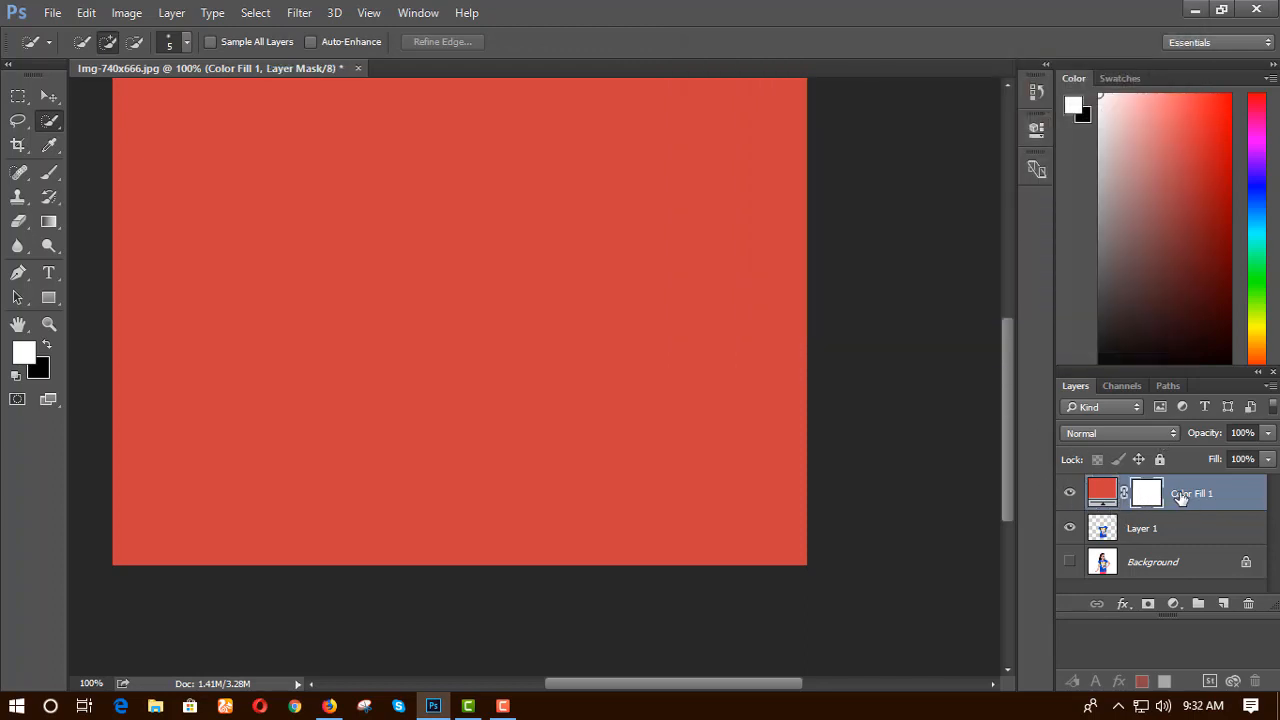
{"action": "left_click", "coordinate": [1194, 499]}
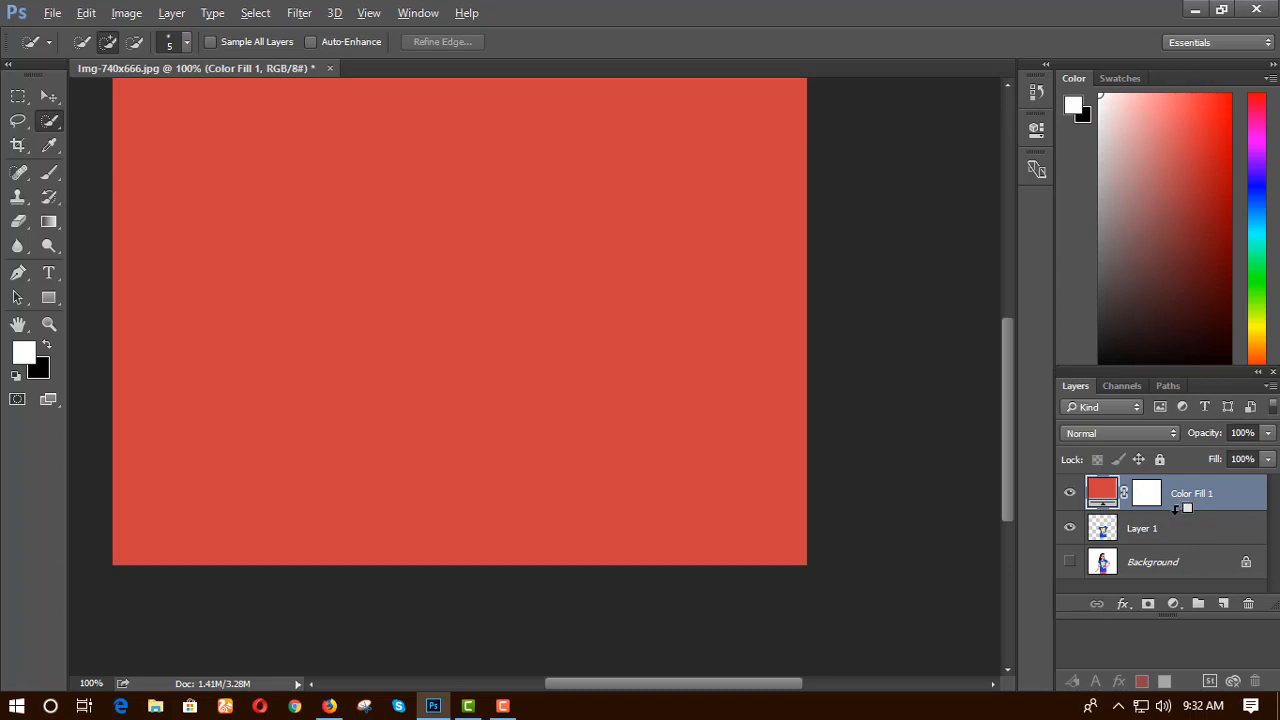
{"action": "left_click_drag", "start_coordinate": [1178, 512], "coordinate": [1178, 503]}
{"action": "key", "text": "alt"}
{"action": "right_click", "coordinate": [1187, 505]}
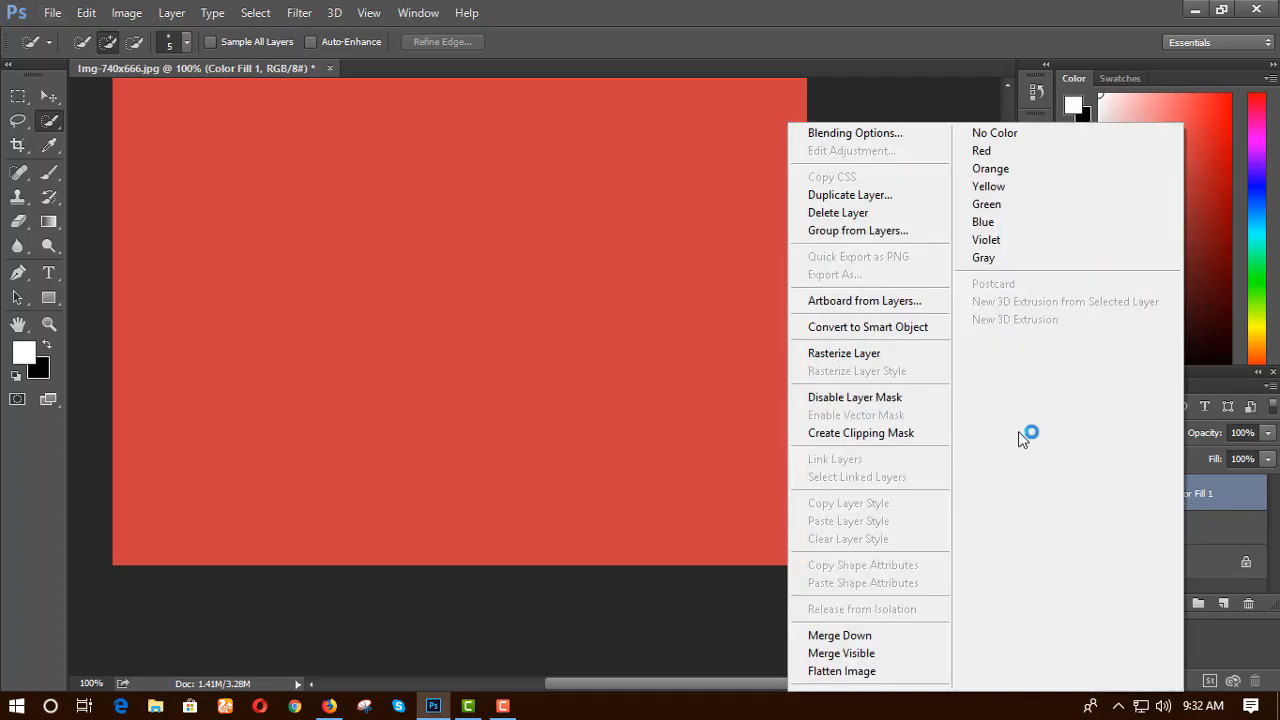
{"action": "left_click", "coordinate": [866, 433]}
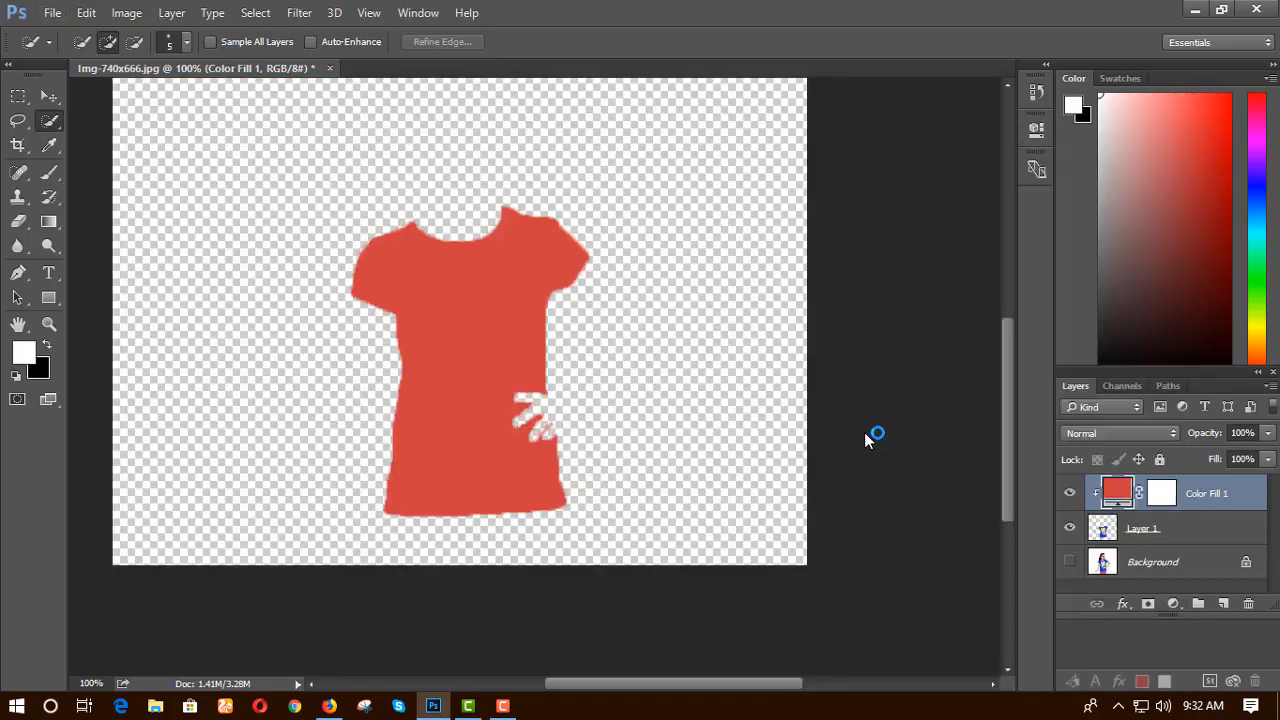
{"action": "scroll", "coordinate": [514, 349], "scroll_direction": "down", "scroll_amount": 3}
{"action": "scroll", "coordinate": [483, 350], "scroll_direction": "up", "scroll_amount": 3}
{"action": "scroll", "coordinate": [483, 349], "scroll_direction": "down", "scroll_amount": 1}
{"action": "double_click", "coordinate": [1117, 493]}
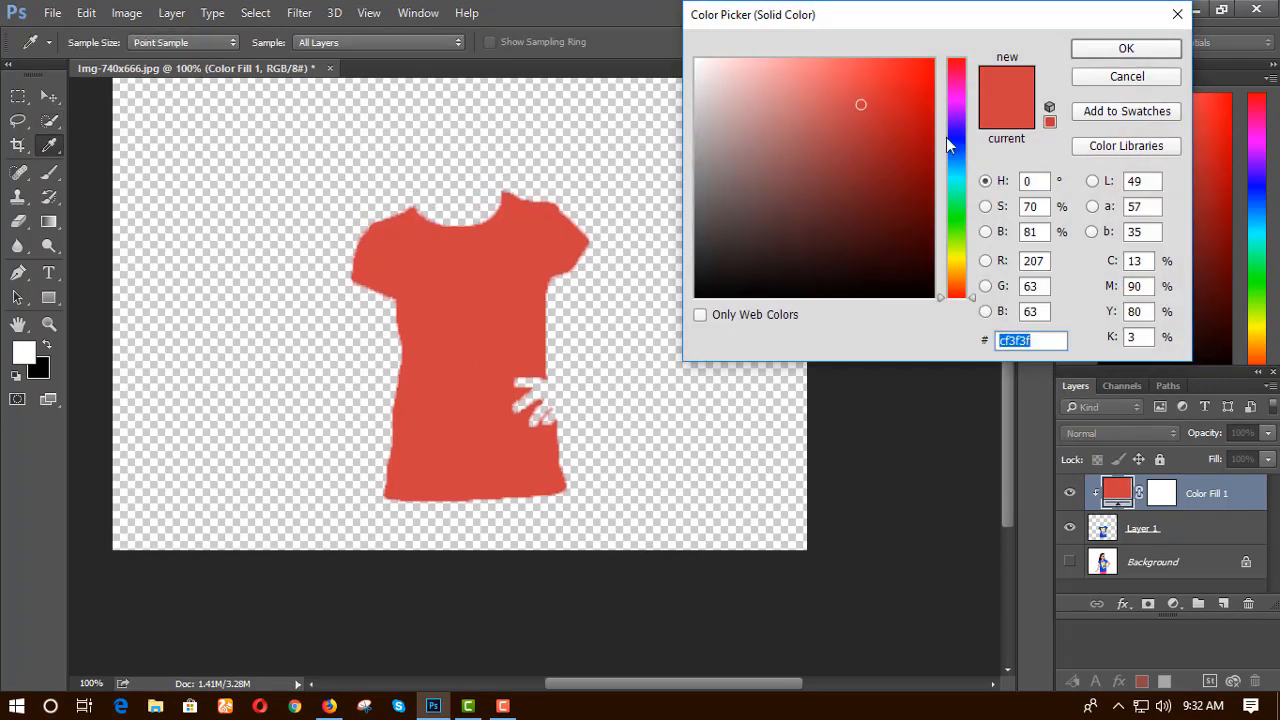
{"action": "left_click", "coordinate": [899, 87]}
{"action": "left_click", "coordinate": [848, 166]}
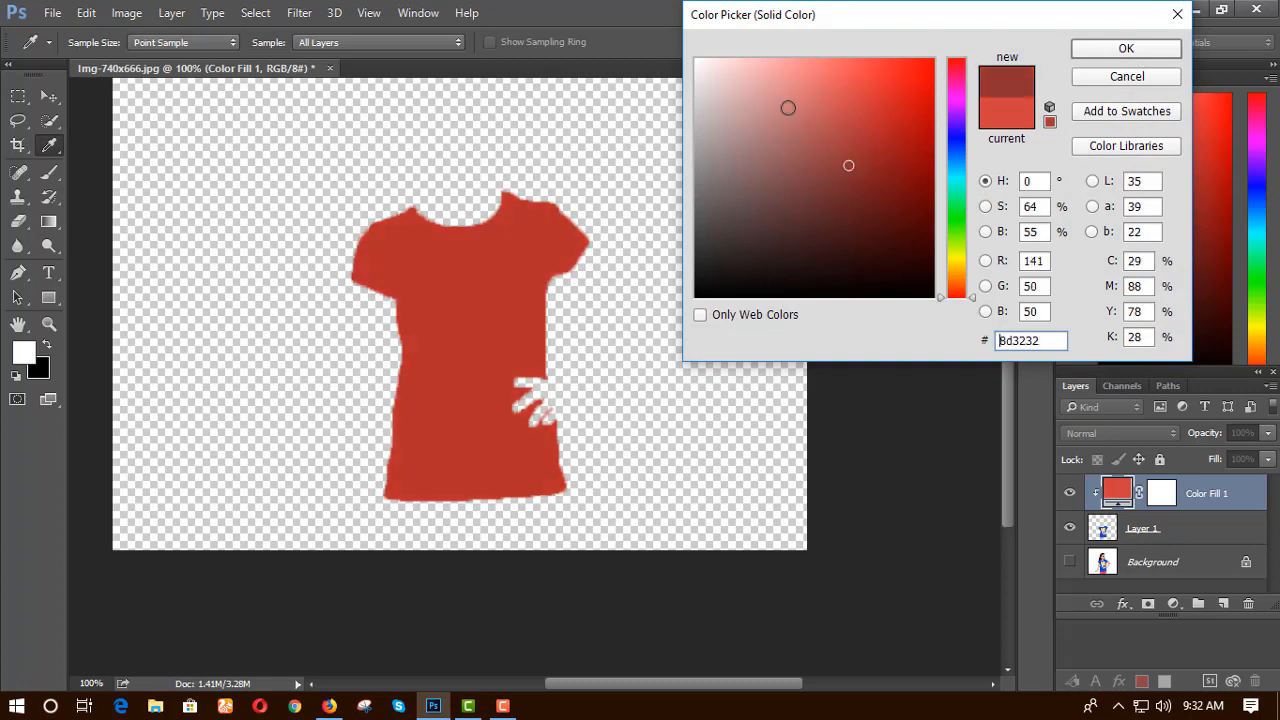
{"action": "left_click", "coordinate": [788, 107]}
{"action": "left_click", "coordinate": [868, 92]}
{"action": "left_click", "coordinate": [1127, 50]}
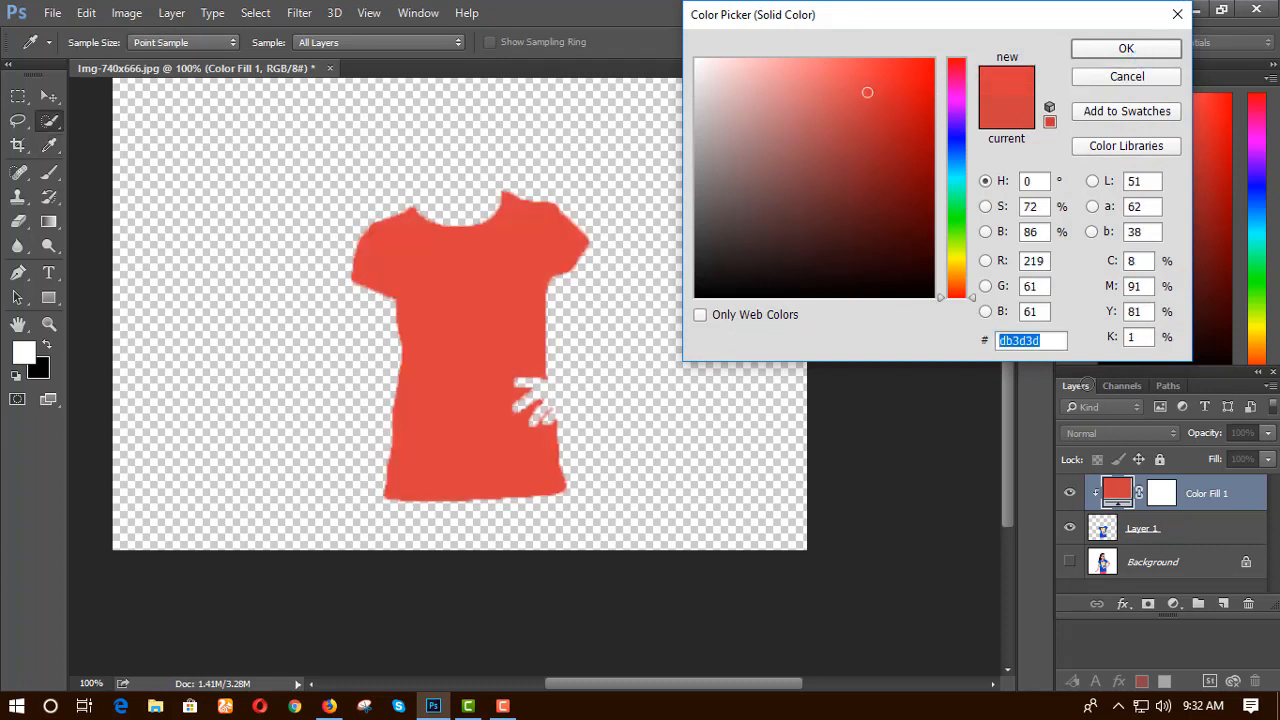
Show the Background layer and set the colour fill layer's blend mode to Multiply, trying Overlay for comparison.
{"action": "left_click", "coordinate": [1070, 563]}
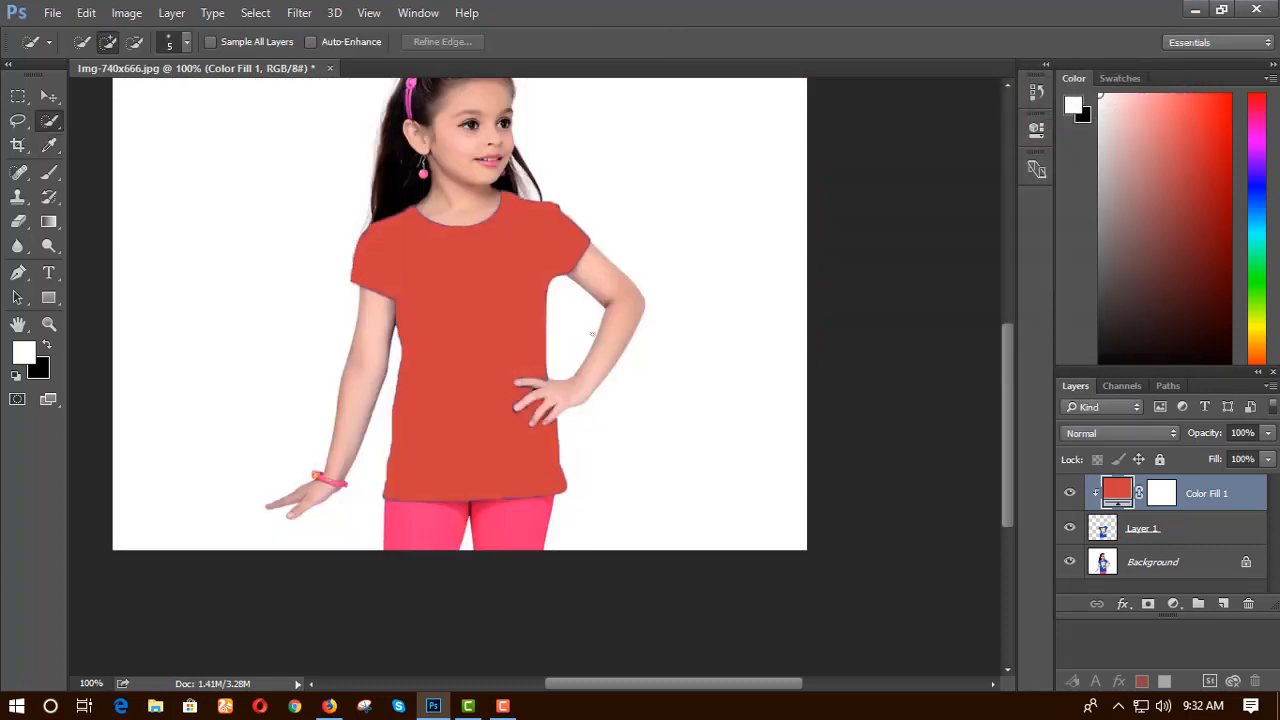
{"action": "left_click", "coordinate": [1111, 435]}
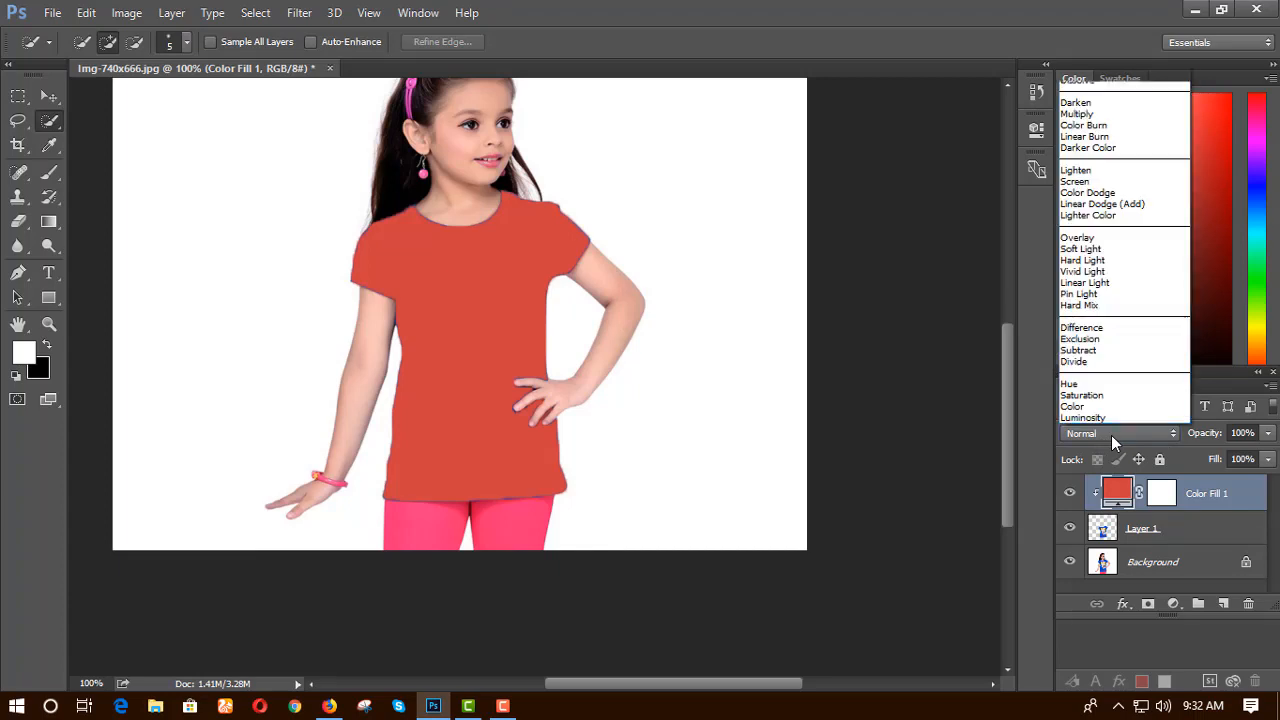
{"action": "left_click", "coordinate": [1112, 114]}
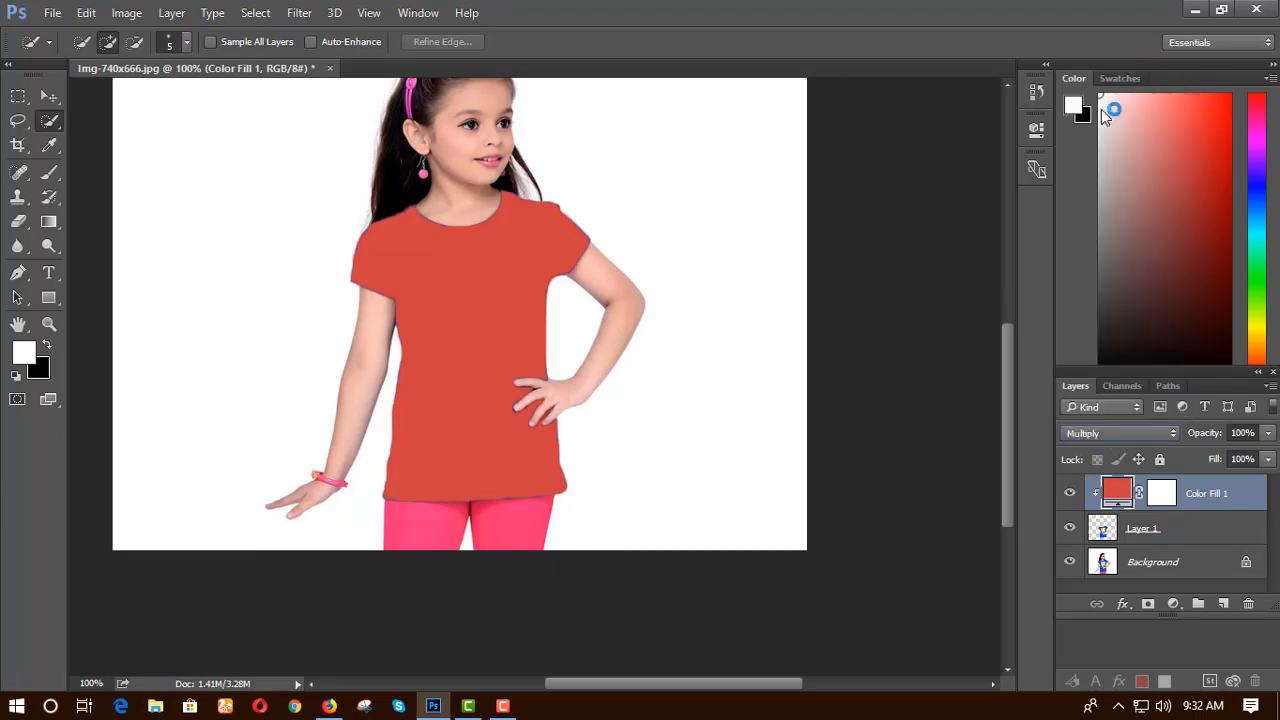
{"action": "left_click", "coordinate": [1103, 431]}
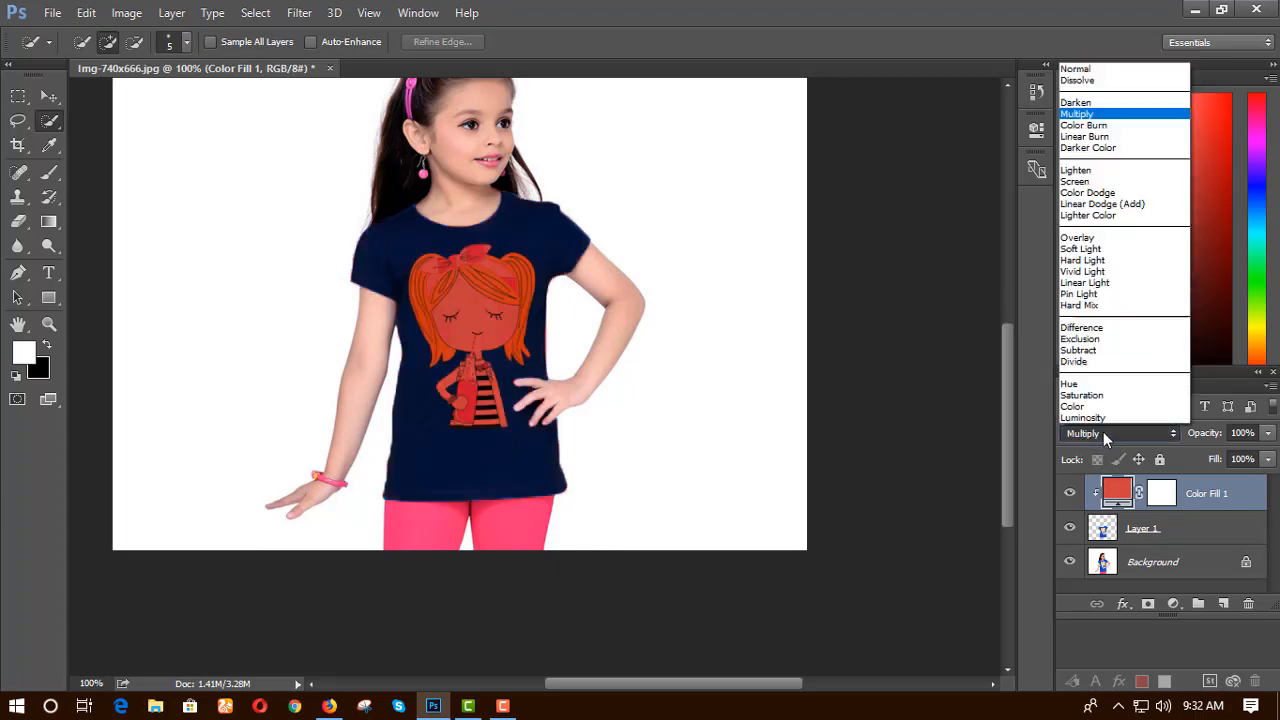
{"action": "left_click", "coordinate": [1108, 246]}
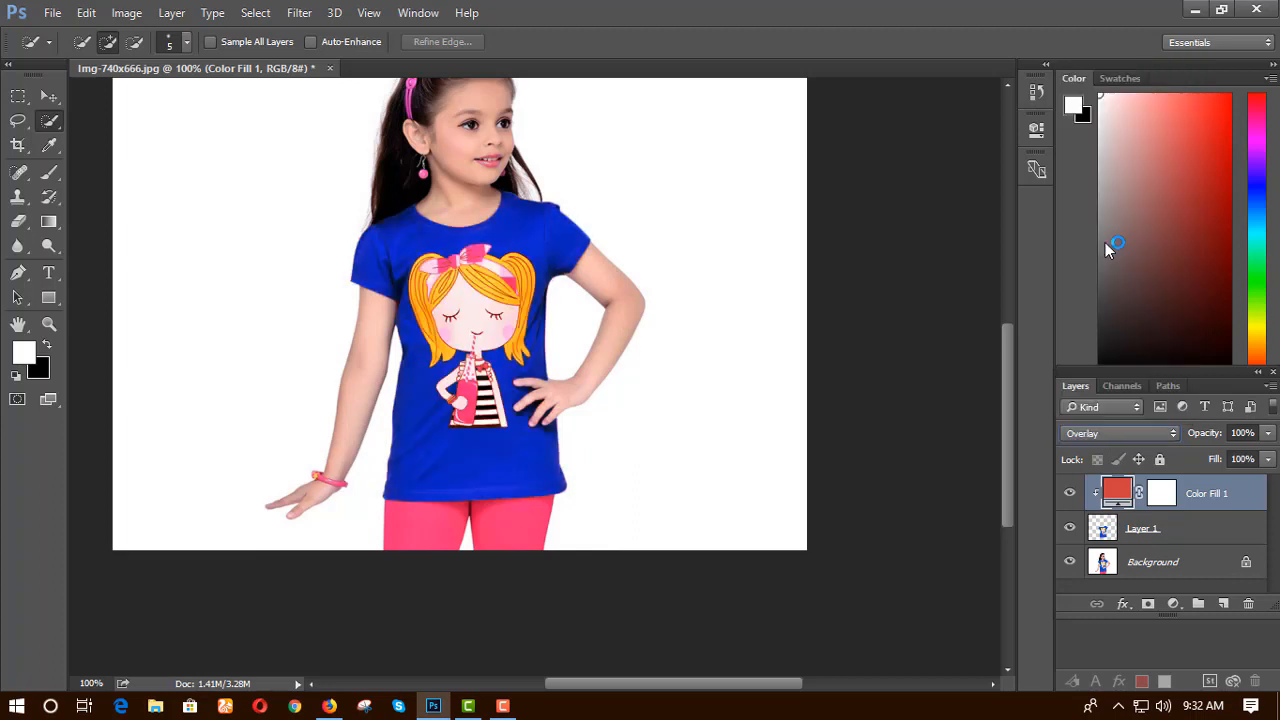
{"action": "left_click", "coordinate": [1112, 433]}
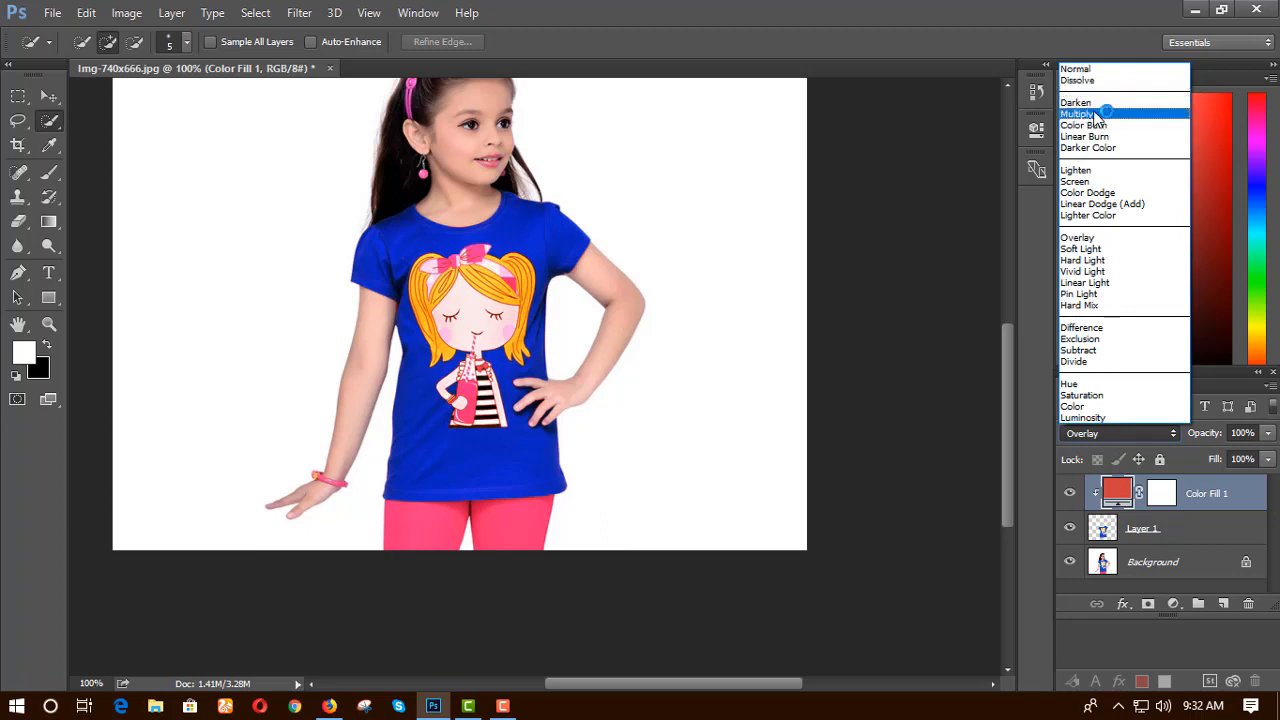
{"action": "left_click", "coordinate": [1097, 116]}
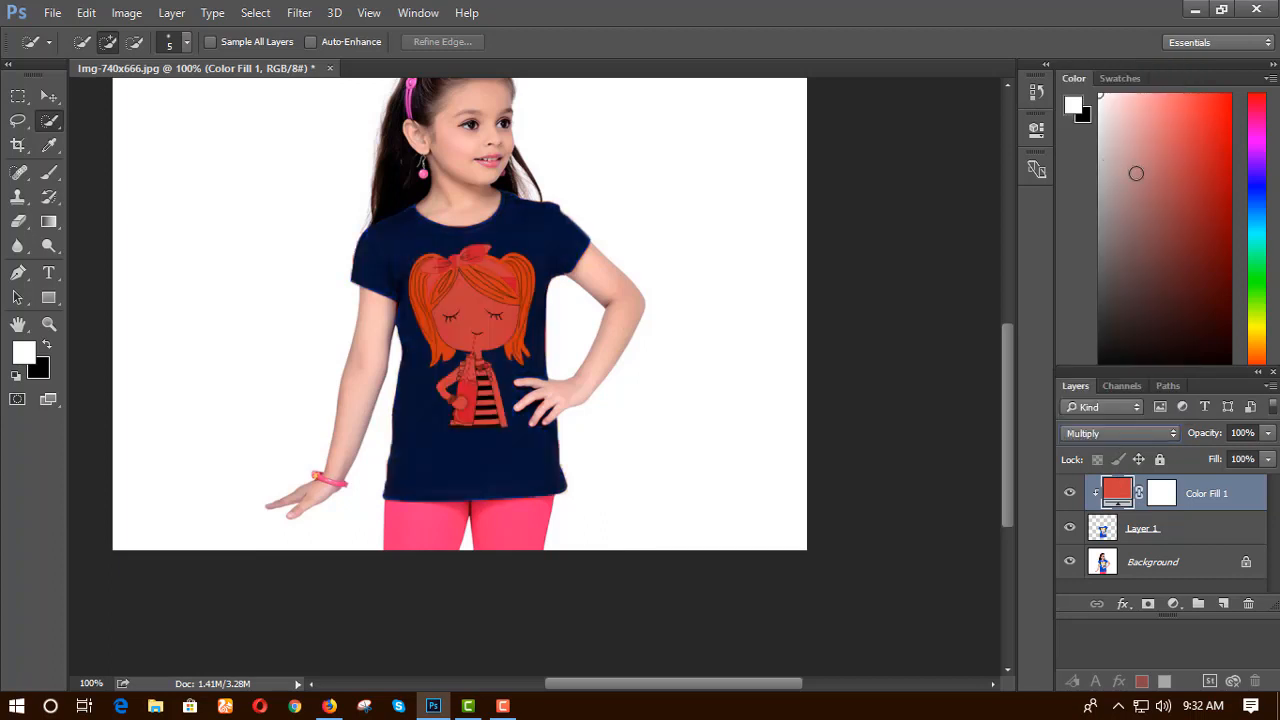
Try magenta, dark purple and teal shades for the shirt's colour fill and settle on the green 0ad50f.
{"action": "double_click", "coordinate": [1117, 491]}
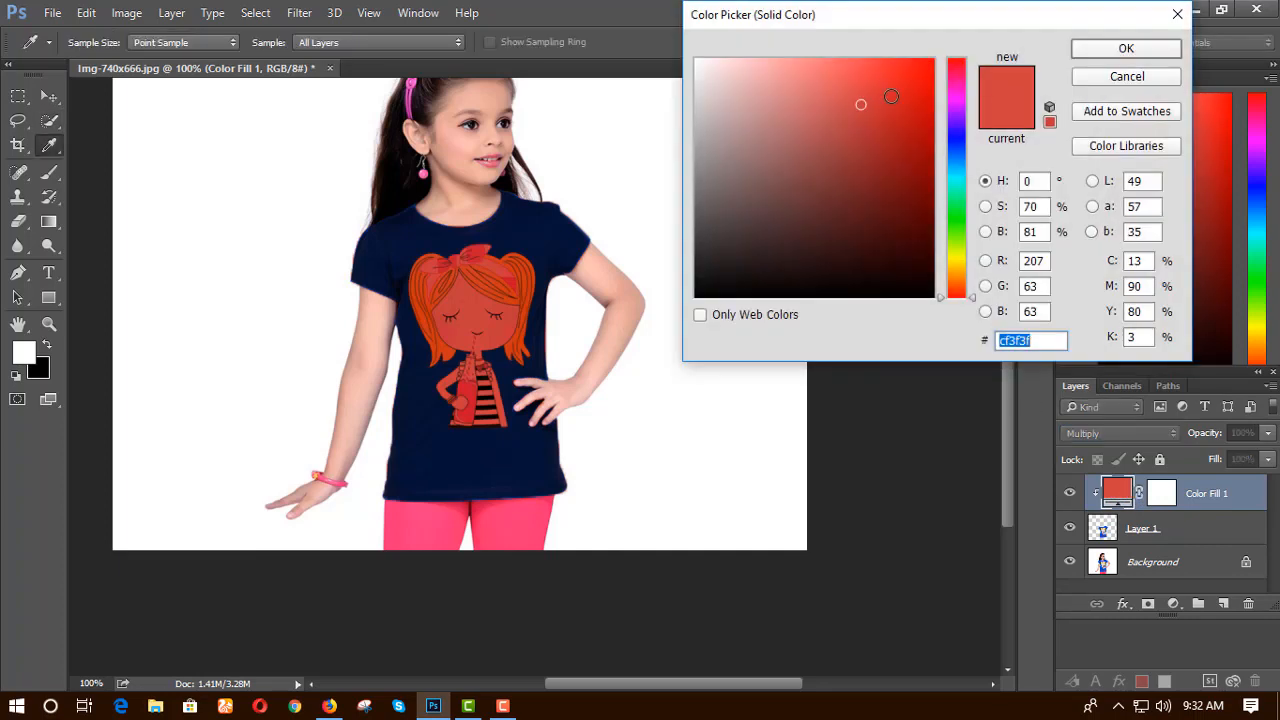
{"action": "left_click", "coordinate": [957, 98]}
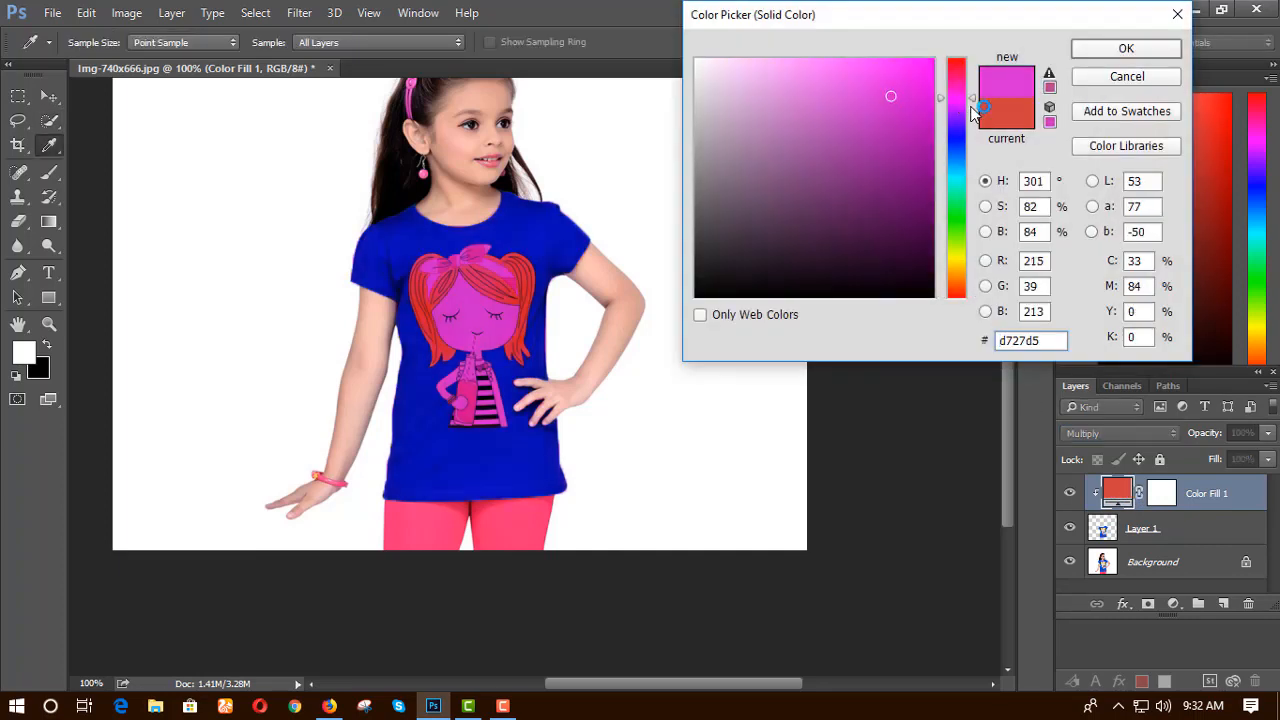
{"action": "left_click", "coordinate": [957, 92]}
{"action": "left_click", "coordinate": [908, 114]}
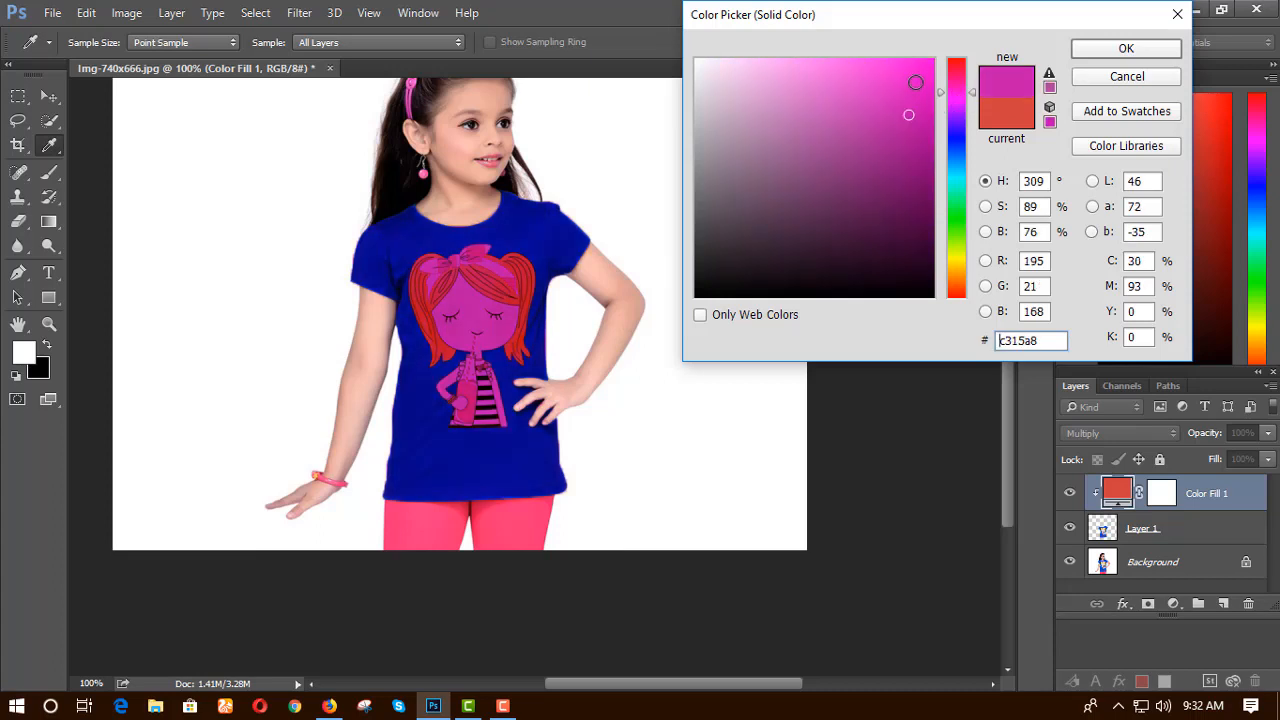
{"action": "left_click", "coordinate": [918, 74]}
{"action": "left_click", "coordinate": [888, 155]}
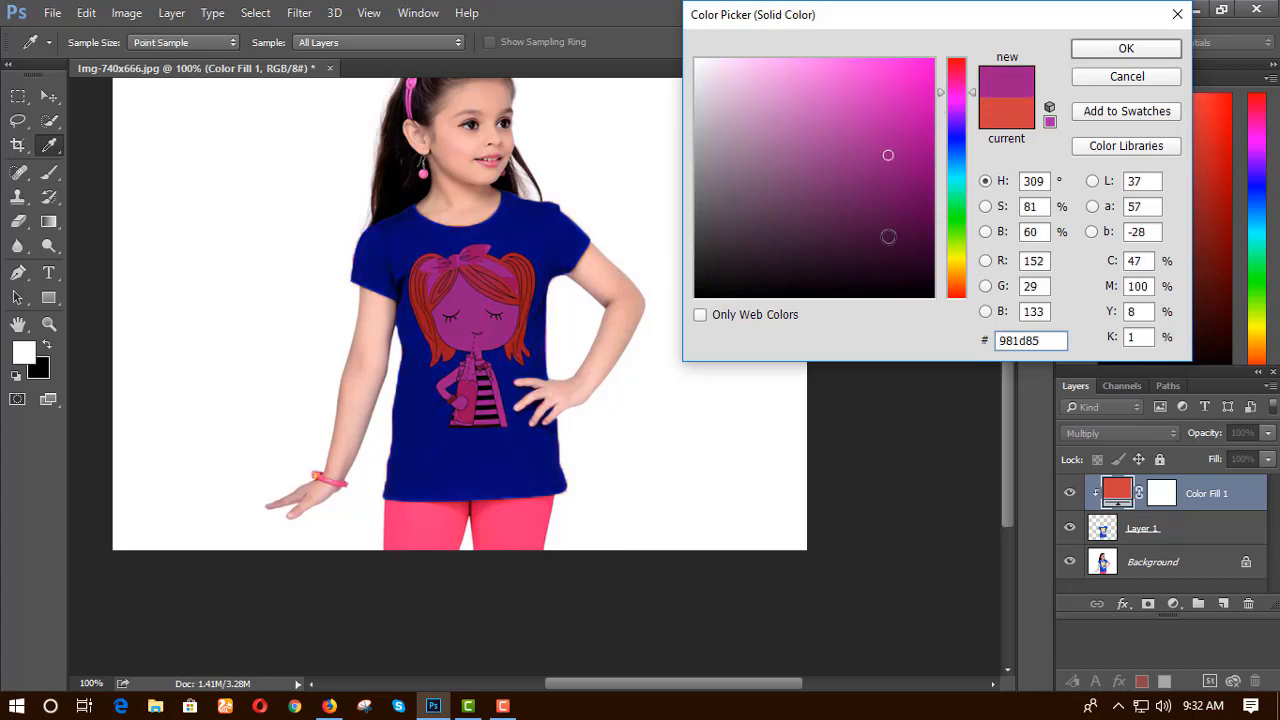
{"action": "left_click", "coordinate": [889, 229]}
{"action": "left_click", "coordinate": [811, 227]}
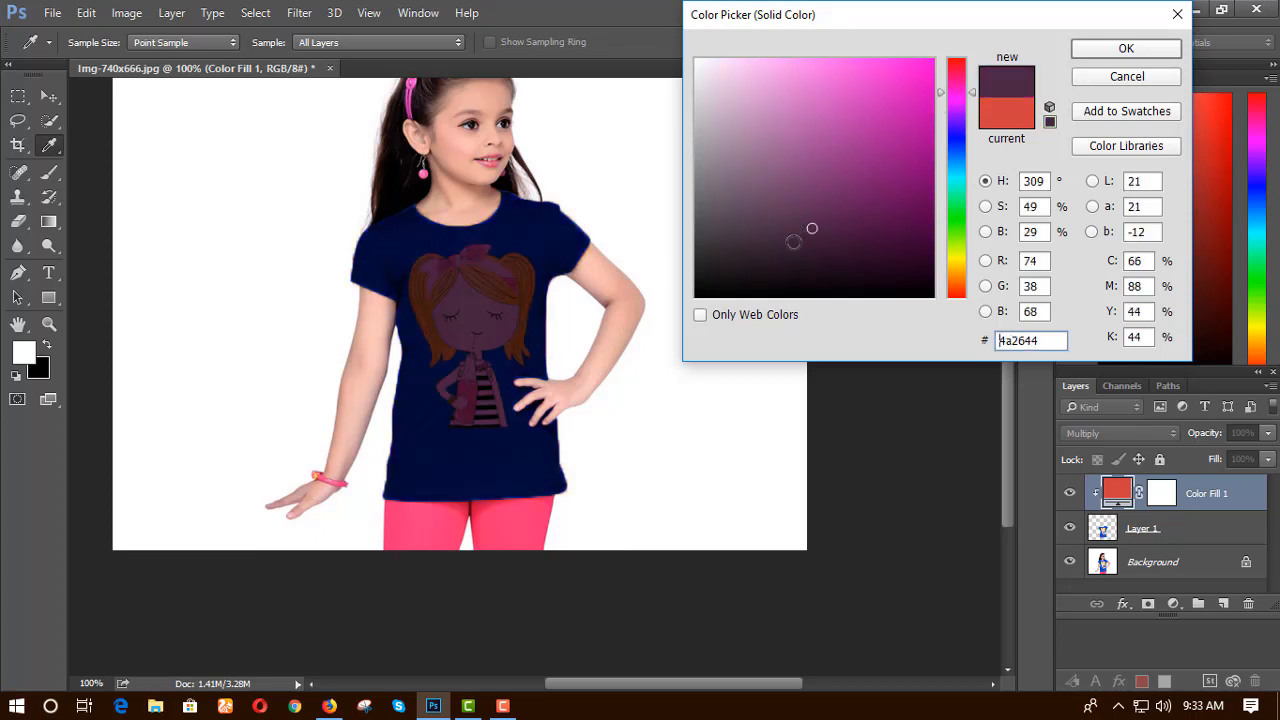
{"action": "left_click", "coordinate": [793, 242]}
{"action": "left_click", "coordinate": [957, 225]}
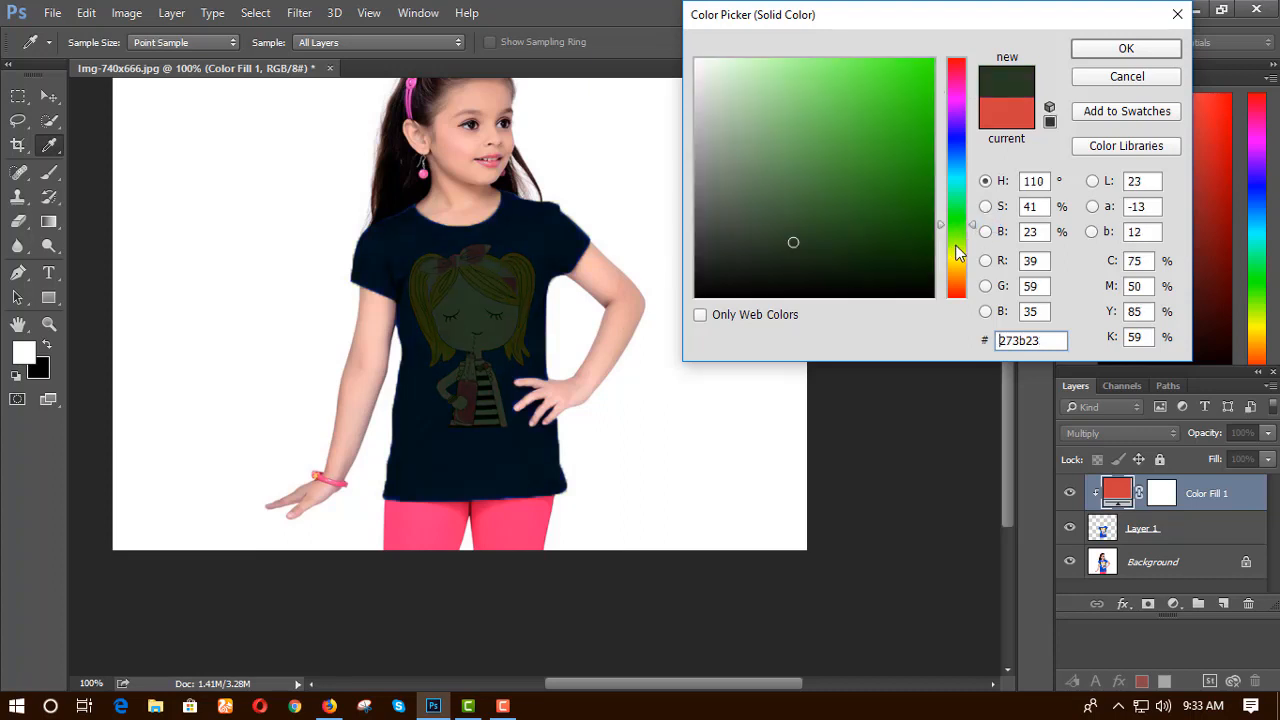
{"action": "left_click", "coordinate": [955, 247]}
{"action": "mouse_move", "coordinate": [962, 258]}
{"action": "left_mouse_down"}
{"action": "mouse_move", "coordinate": [966, 82]}
{"action": "mouse_move", "coordinate": [939, 97]}
{"action": "left_mouse_up"}
{"action": "left_click", "coordinate": [927, 77]}
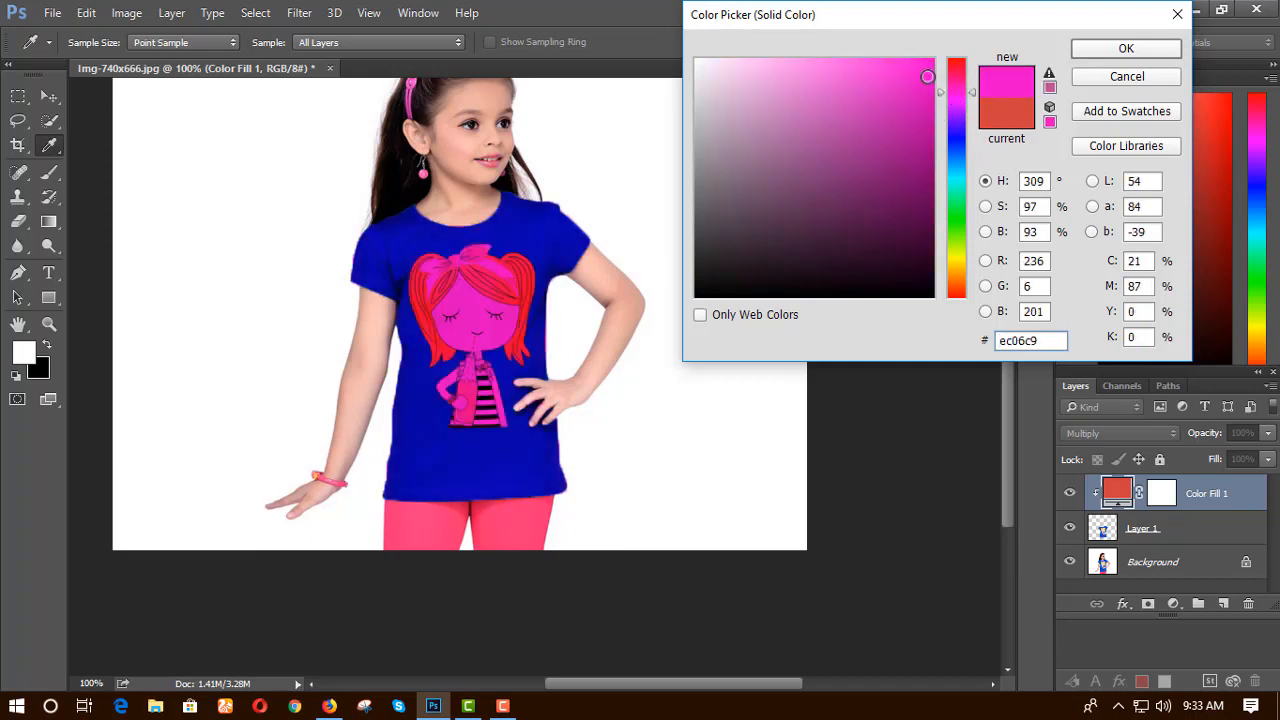
{"action": "left_click", "coordinate": [923, 98]}
{"action": "left_click", "coordinate": [961, 96]}
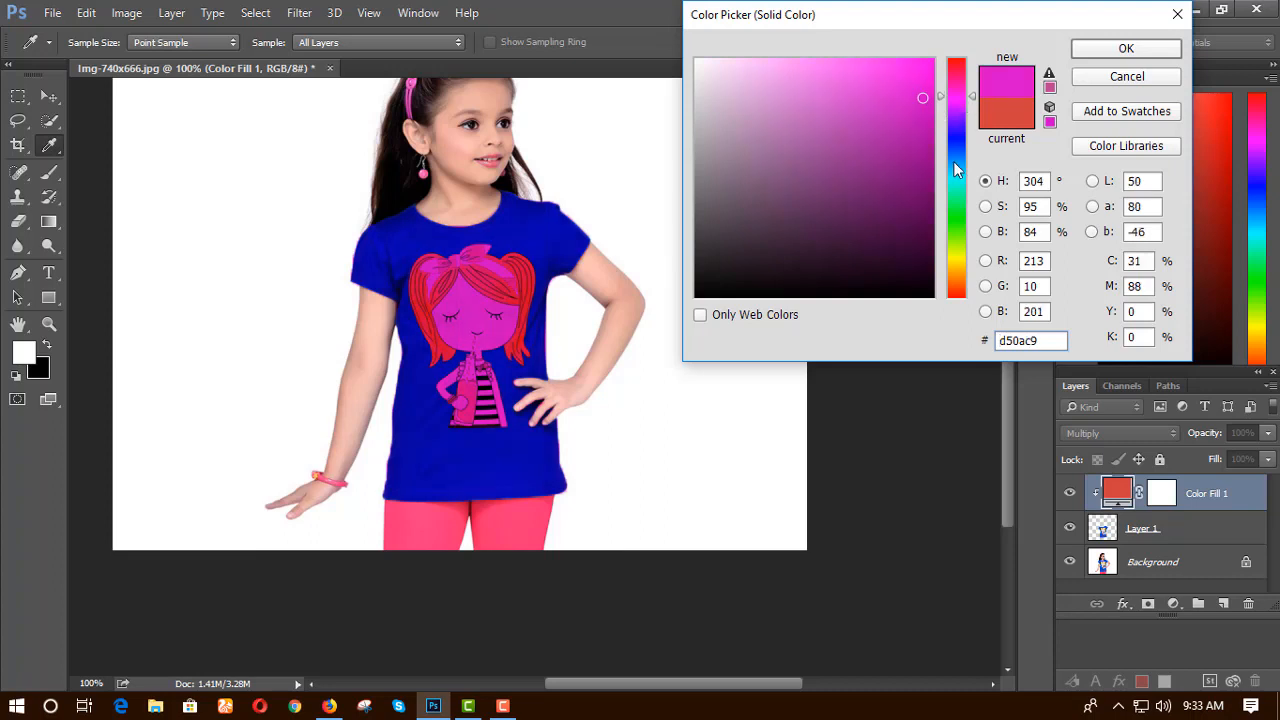
{"action": "left_click", "coordinate": [953, 171]}
{"action": "left_click", "coordinate": [954, 190]}
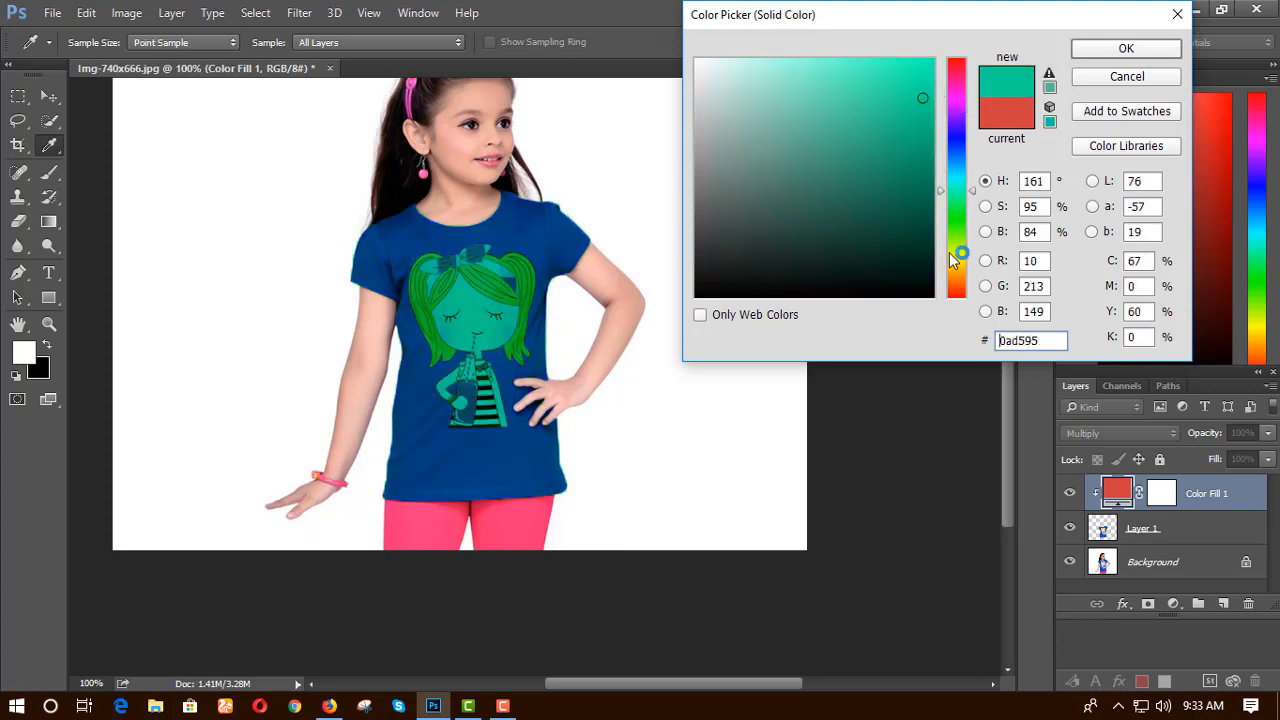
{"action": "left_click_drag", "start_coordinate": [955, 285], "coordinate": [949, 217]}
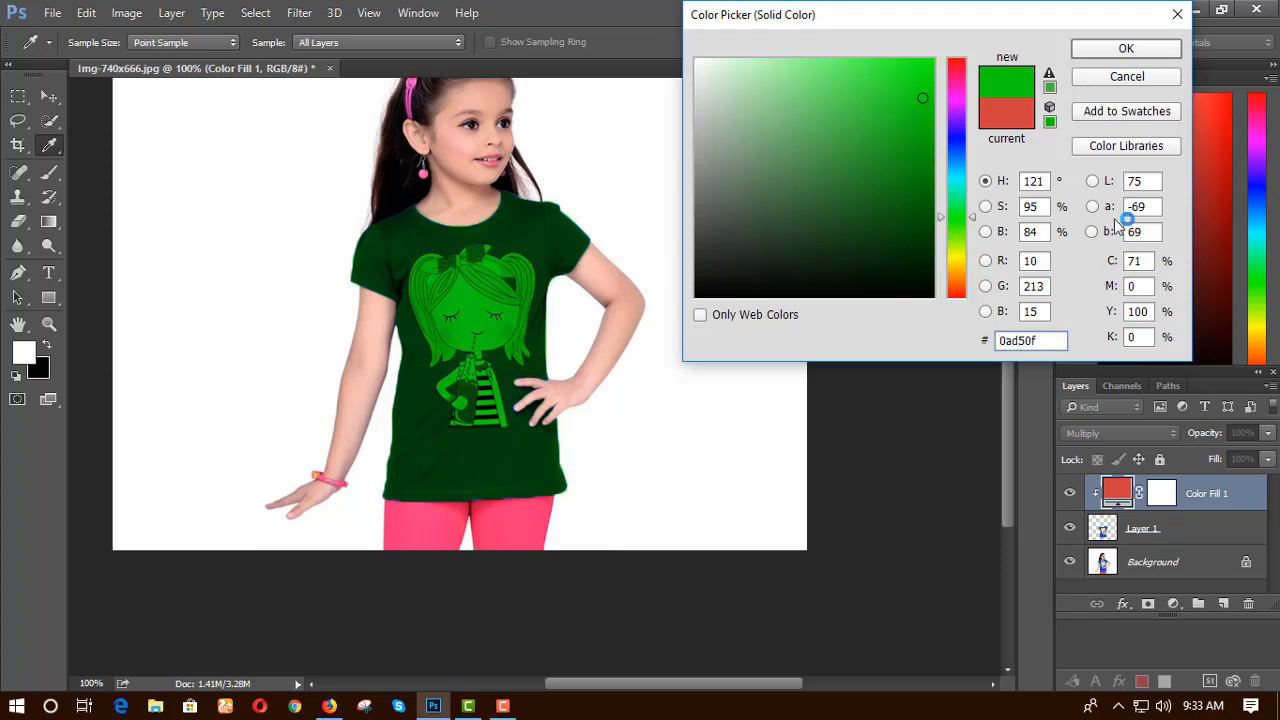
{"action": "left_click", "coordinate": [1126, 50]}
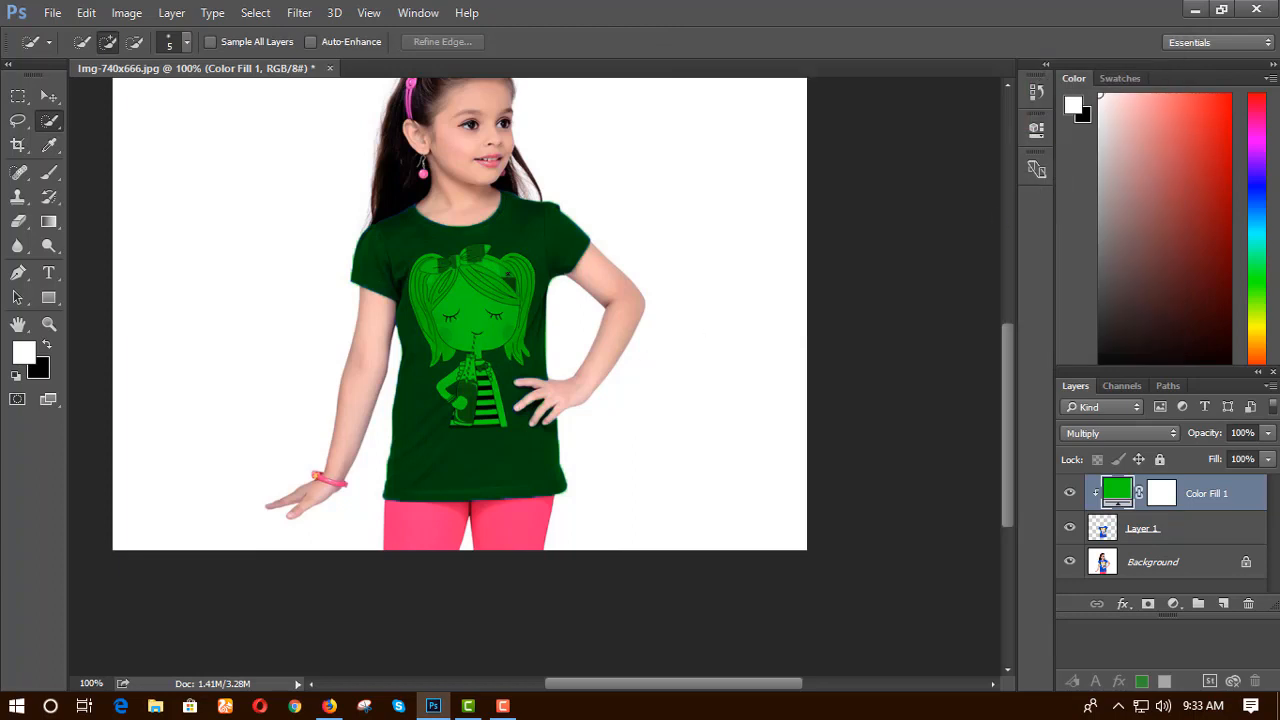
Load the T-shirt layer's outline as a selection, feathered by 0.5 pixels, and clear the selection.
{"action": "right_click", "coordinate": [508, 275]}
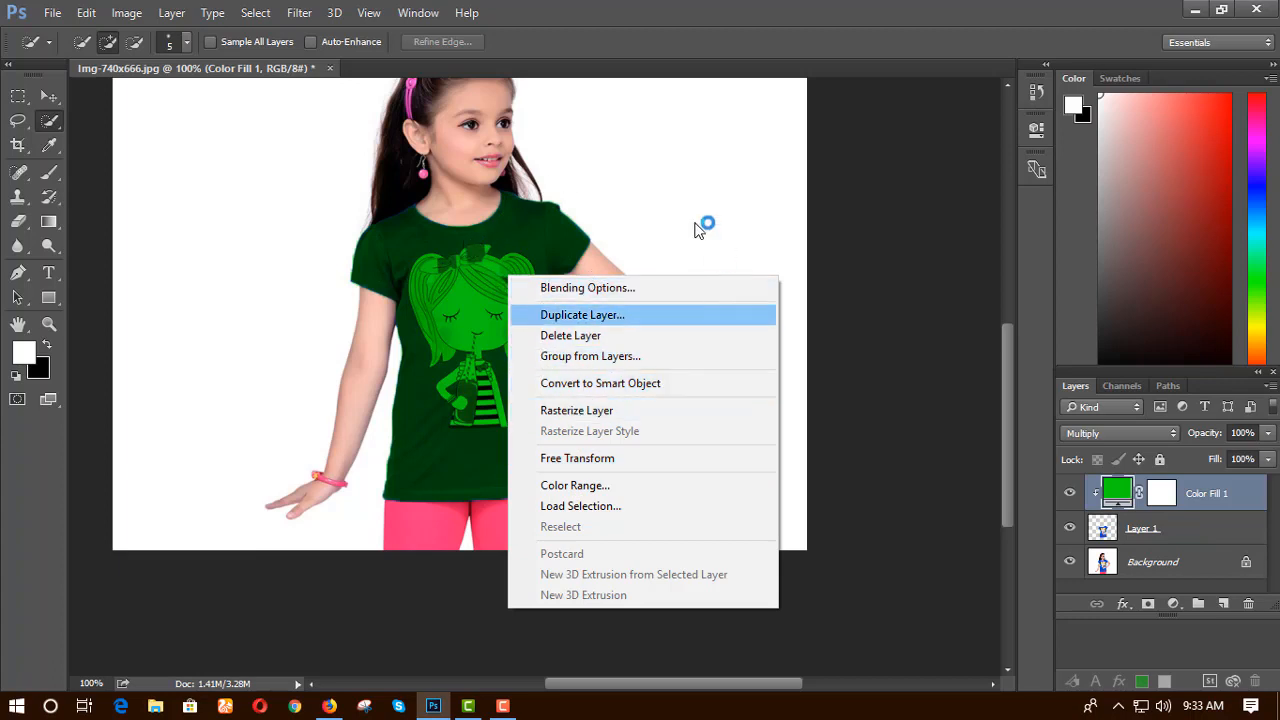
{"action": "left_click", "coordinate": [1193, 500]}
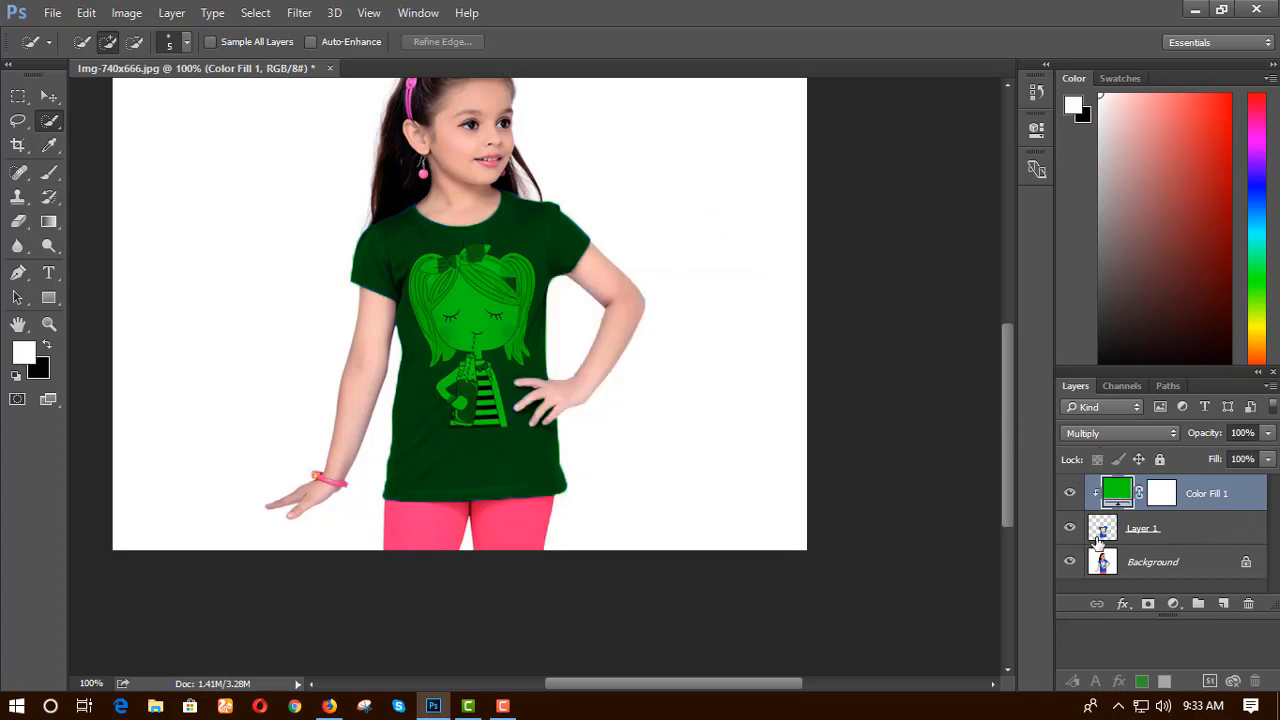
{"action": "left_click", "coordinate": [1102, 528], "text": "ctrl"}
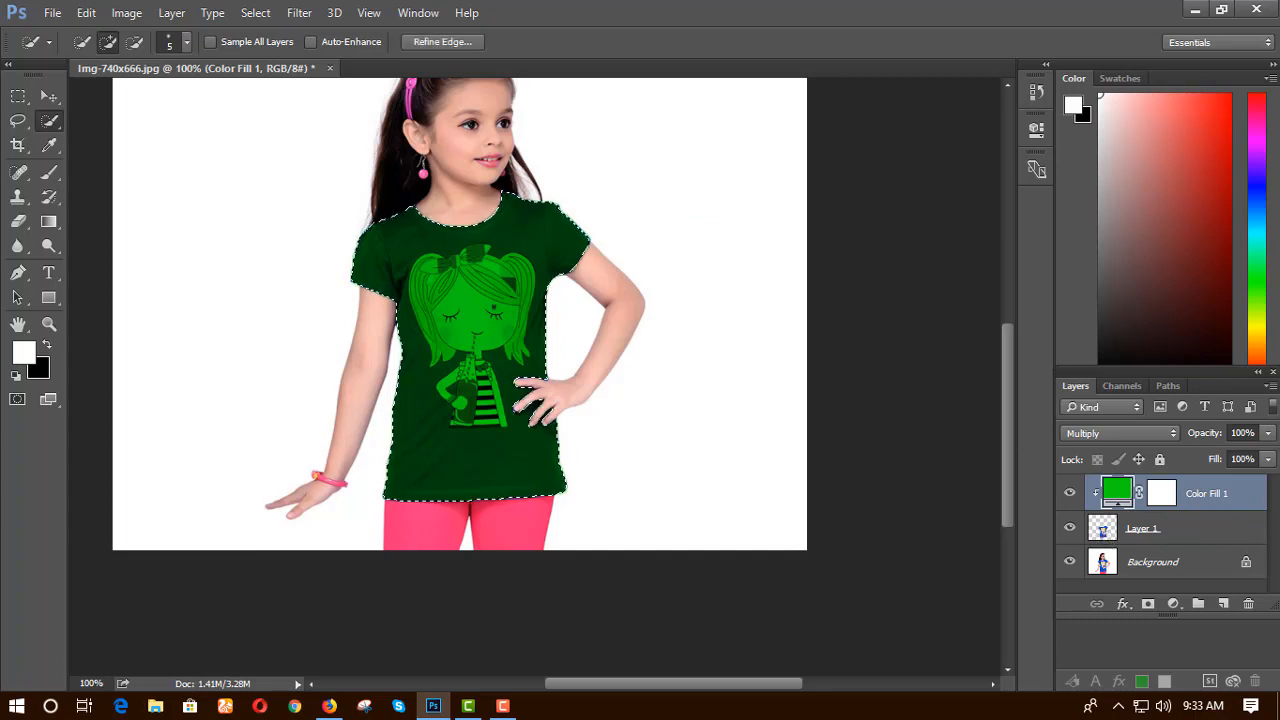
{"action": "right_click", "coordinate": [485, 288]}
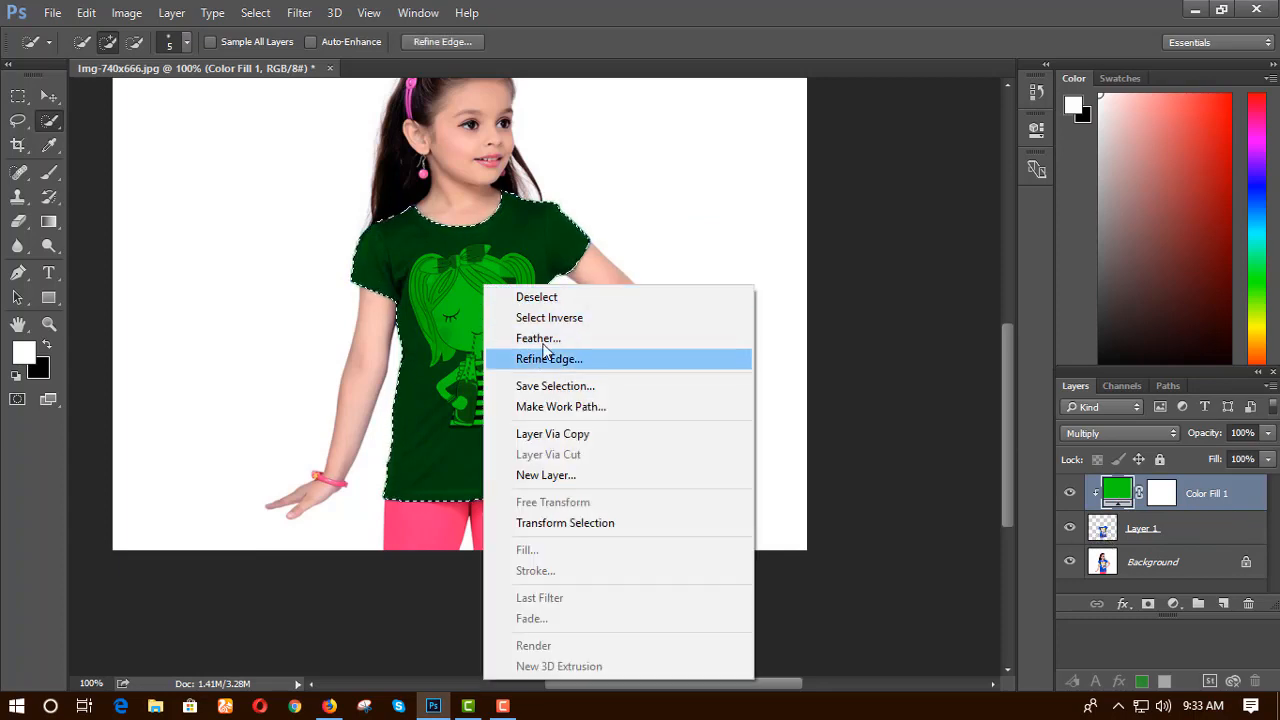
{"action": "left_click", "coordinate": [568, 337]}
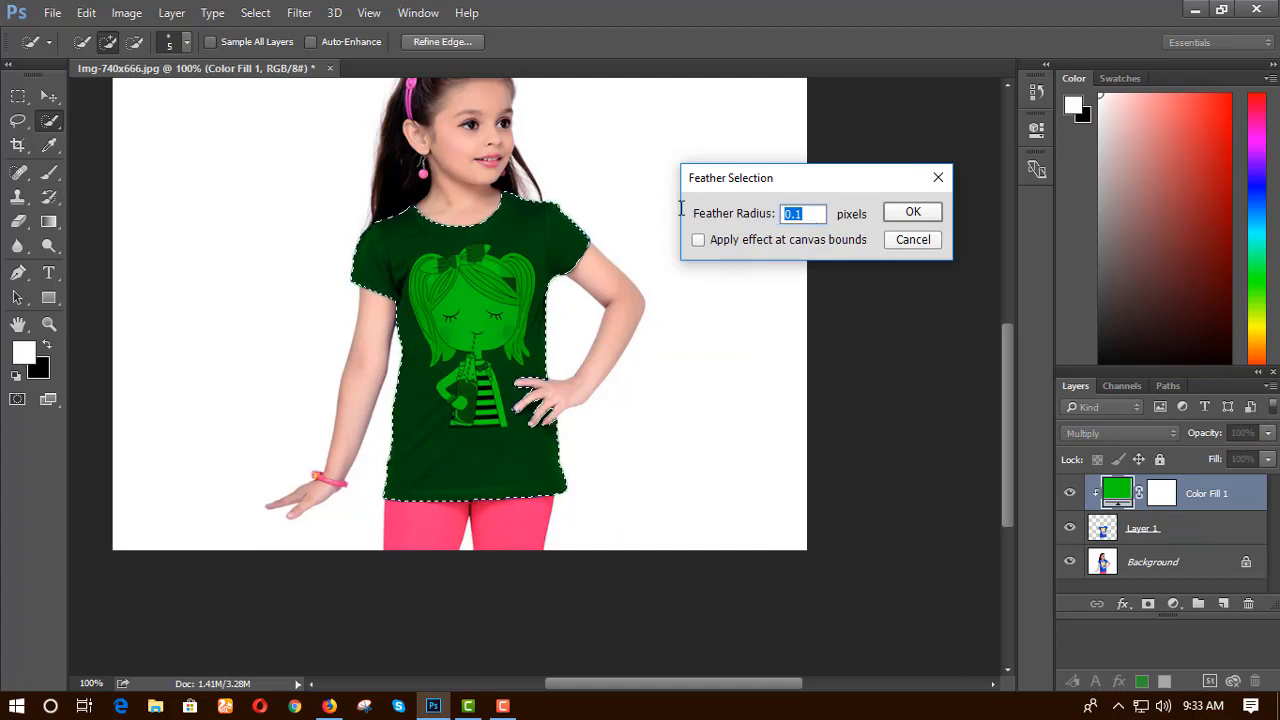
{"action": "type", "text": ".5"}
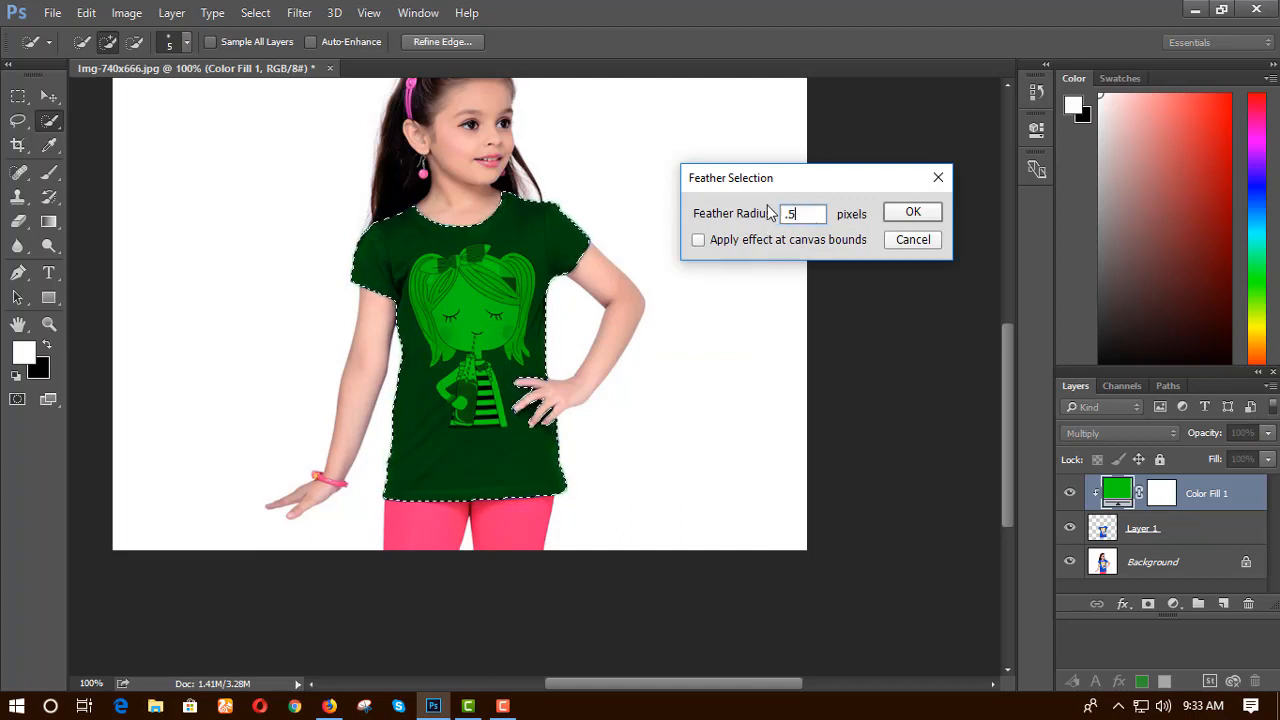
{"action": "left_click", "coordinate": [911, 213]}
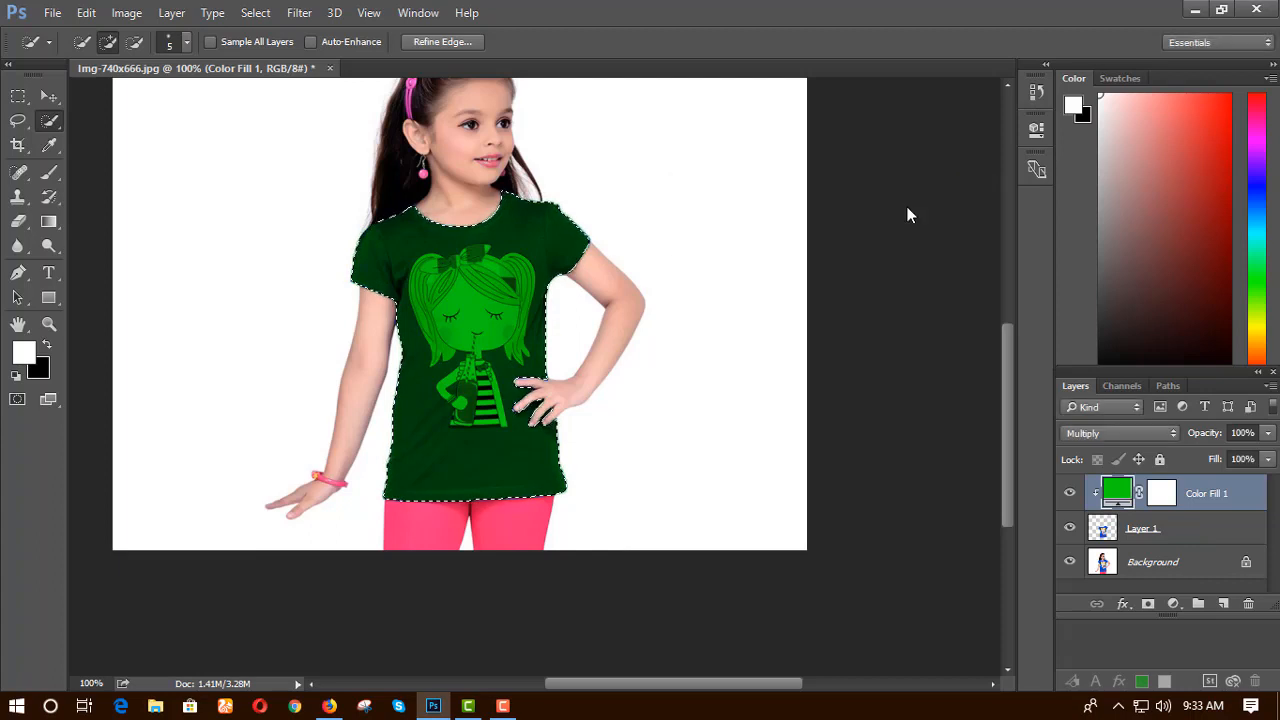
{"action": "scroll", "coordinate": [523, 333], "scroll_direction": "up", "scroll_amount": 1}
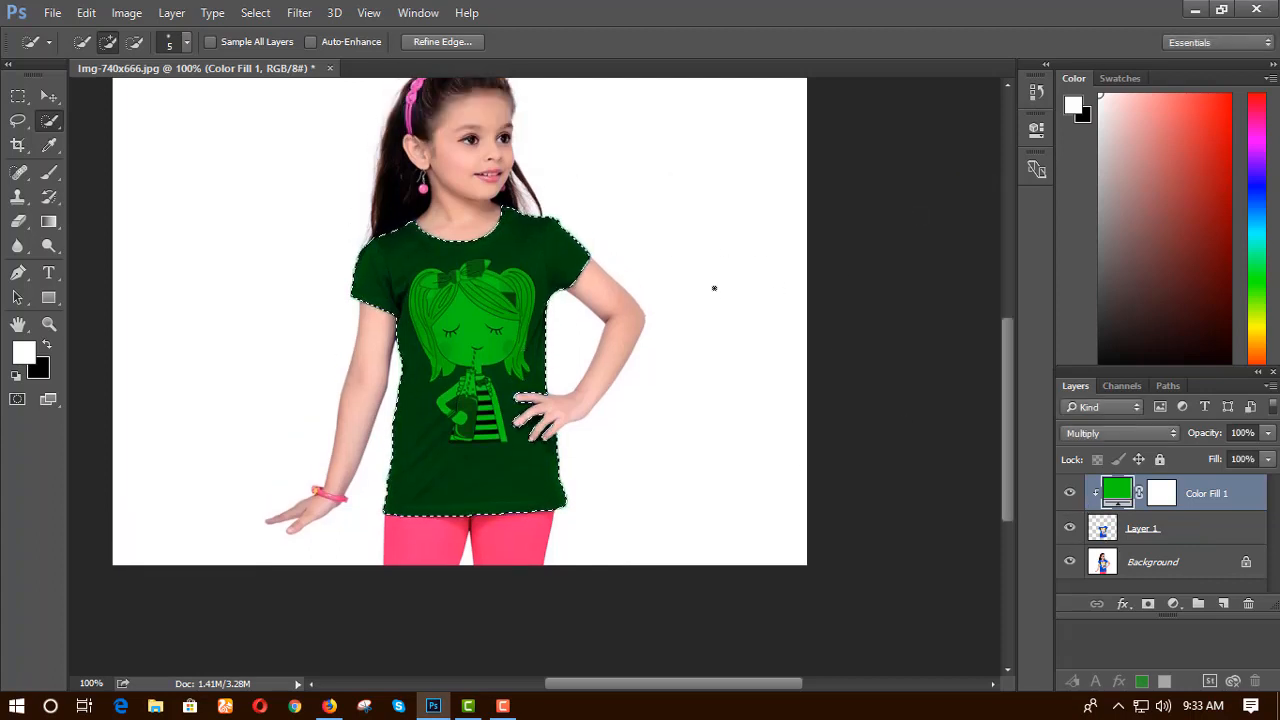
{"action": "key", "text": "ctrl+d"}
Examine the recoloured green T-shirt and its edges against the girl's arms and neck, and minimize the window.
{"action": "scroll", "coordinate": [620, 332], "scroll_direction": "down", "scroll_amount": 4}
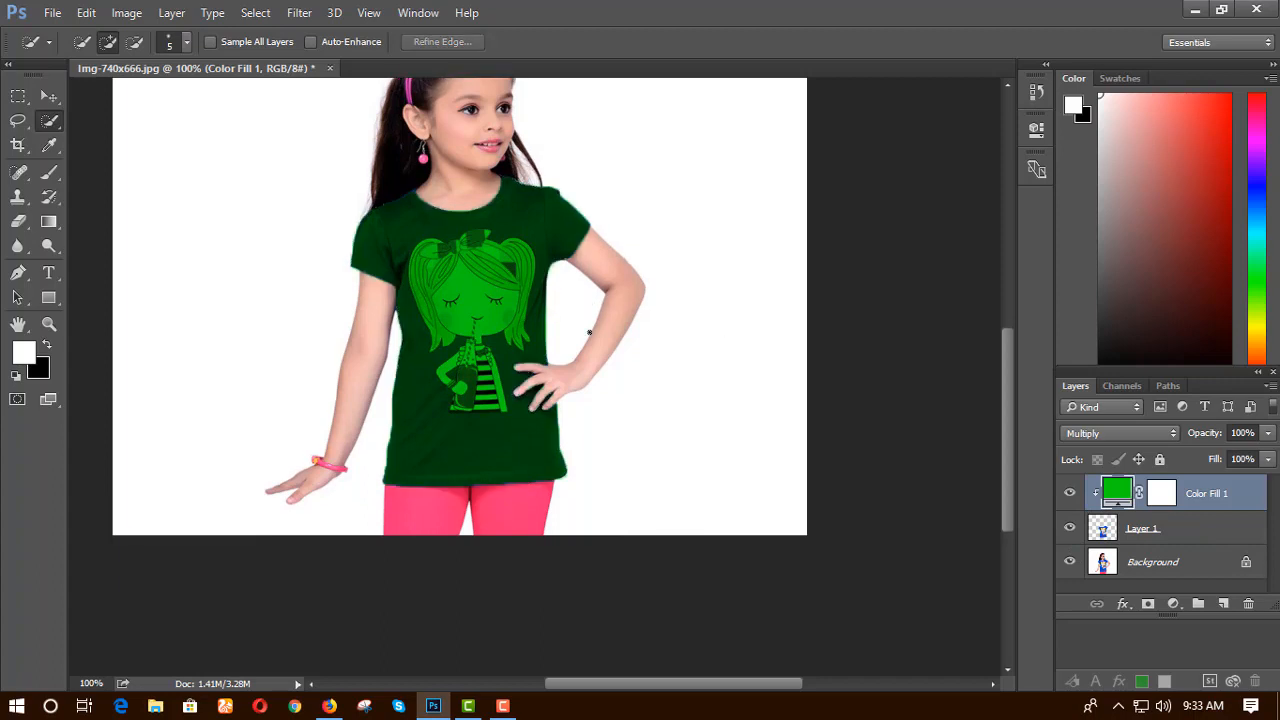
{"action": "scroll", "coordinate": [545, 345], "scroll_direction": "up", "scroll_amount": 5}
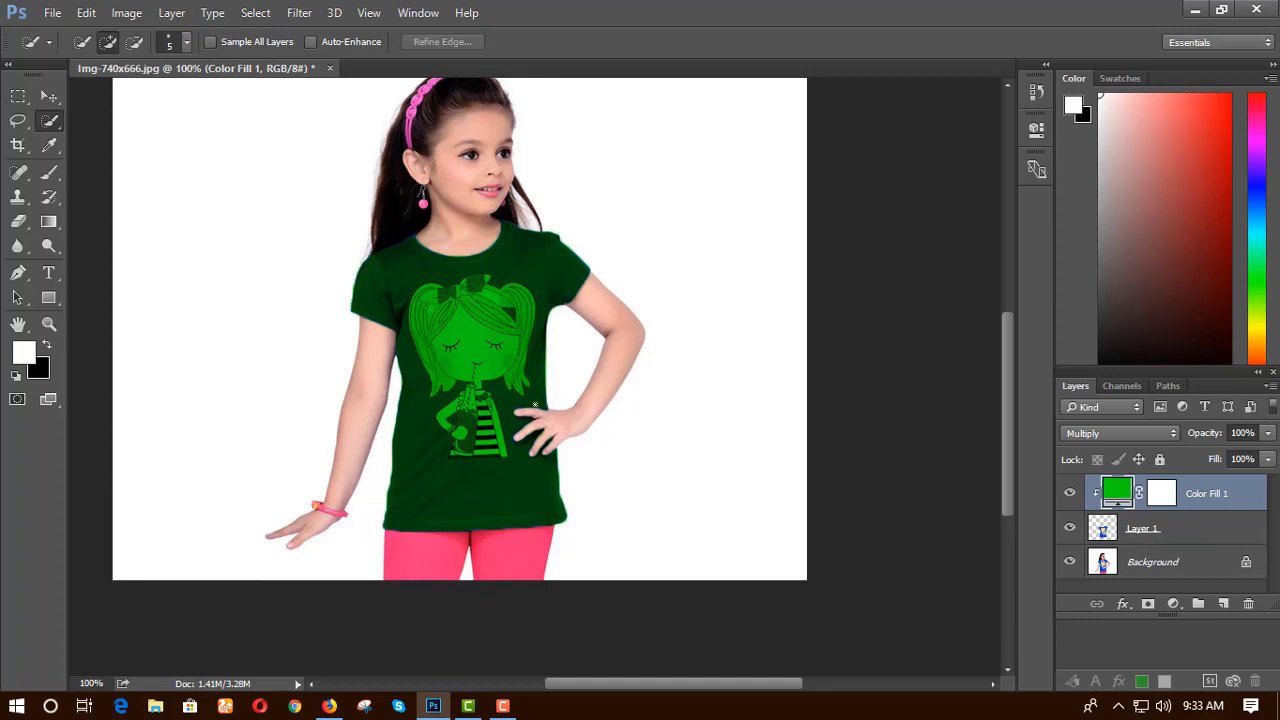
{"action": "scroll", "coordinate": [535, 405], "scroll_direction": "down", "scroll_amount": 4}
{"action": "scroll", "coordinate": [550, 390], "scroll_direction": "up", "scroll_amount": 7}
{"action": "scroll", "coordinate": [564, 371], "scroll_direction": "down", "scroll_amount": 4}
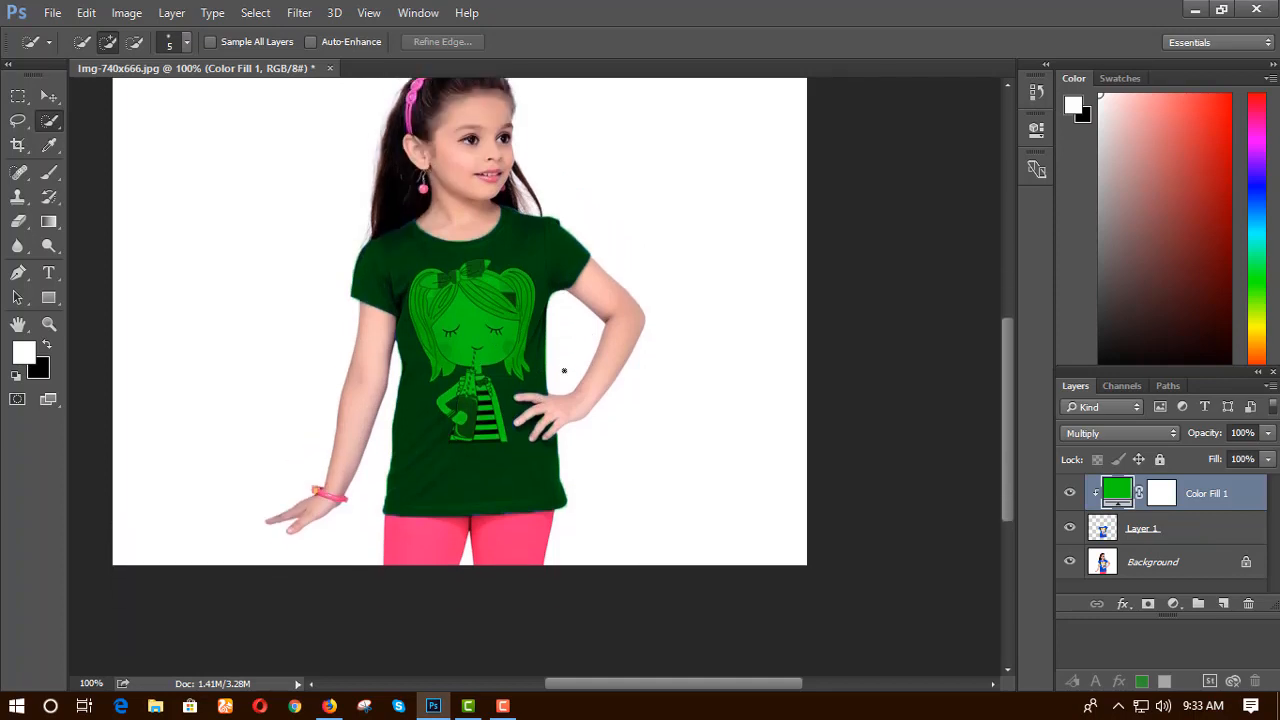
{"action": "scroll", "coordinate": [565, 367], "scroll_direction": "up", "scroll_amount": 2}
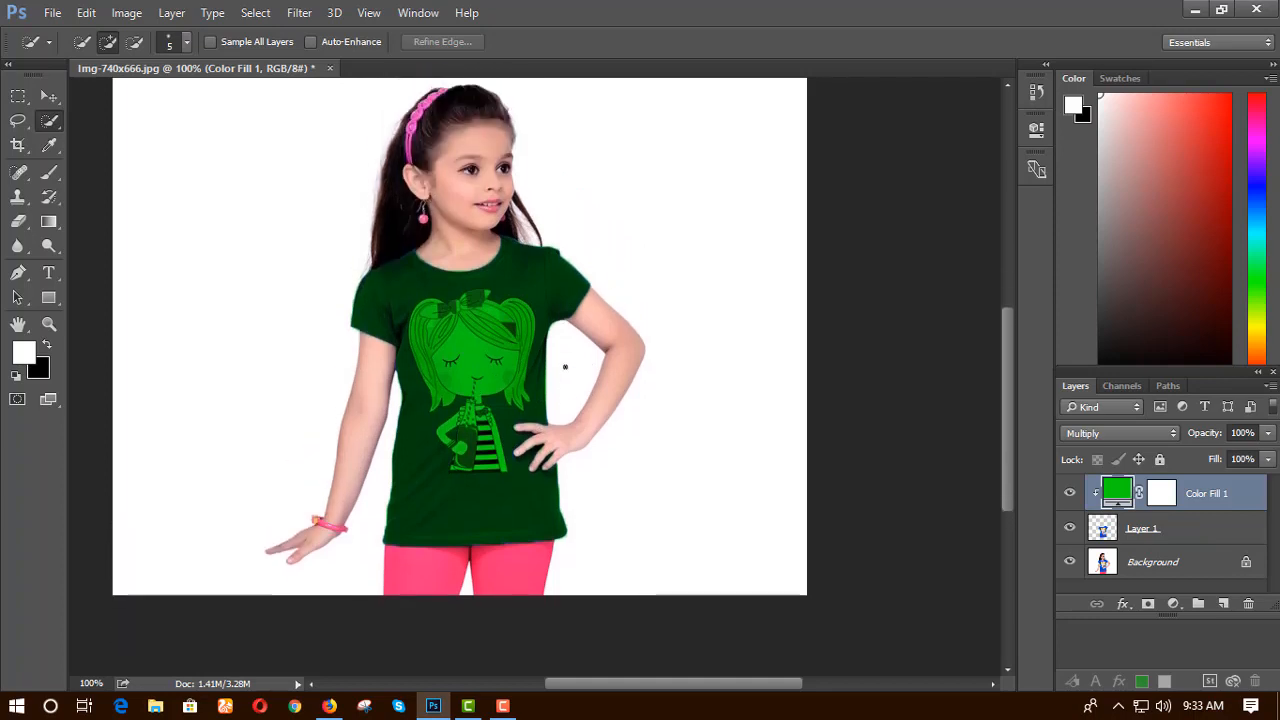
{"action": "scroll", "coordinate": [565, 367], "scroll_direction": "up", "scroll_amount": 3}
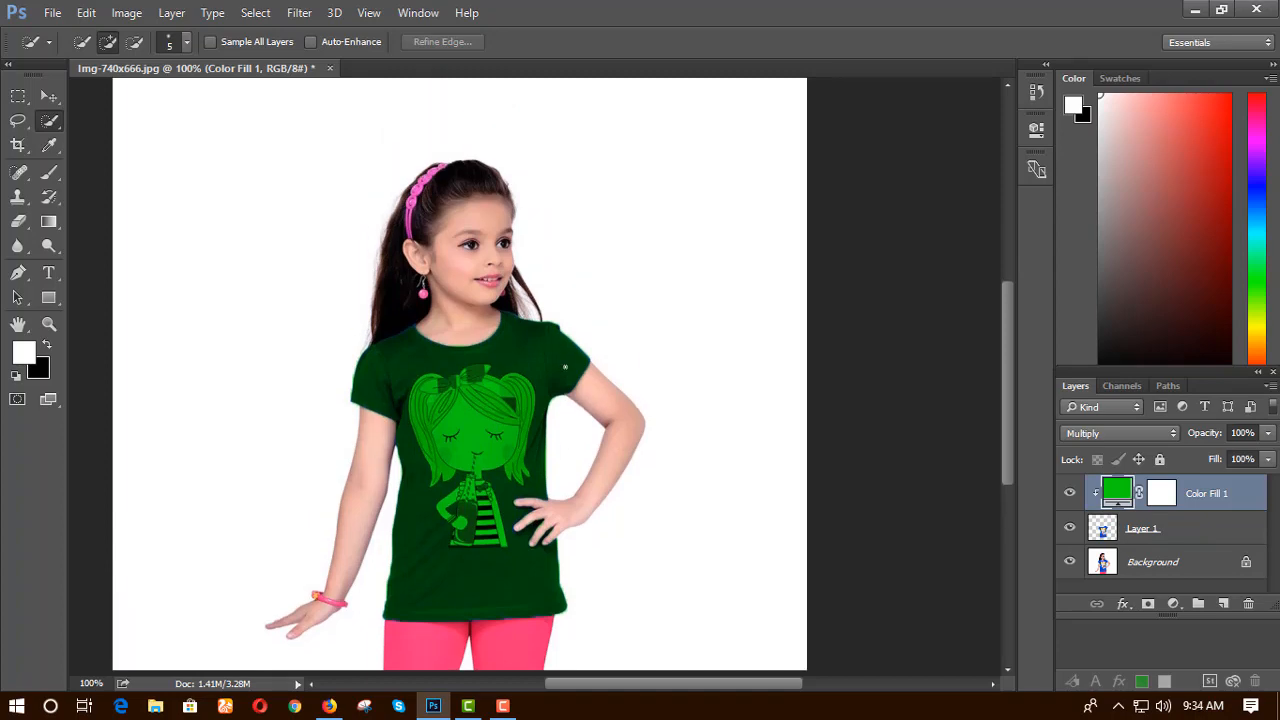
{"action": "scroll", "coordinate": [565, 367], "scroll_direction": "down", "scroll_amount": 2}
{"action": "left_click", "coordinate": [1188, 9]}
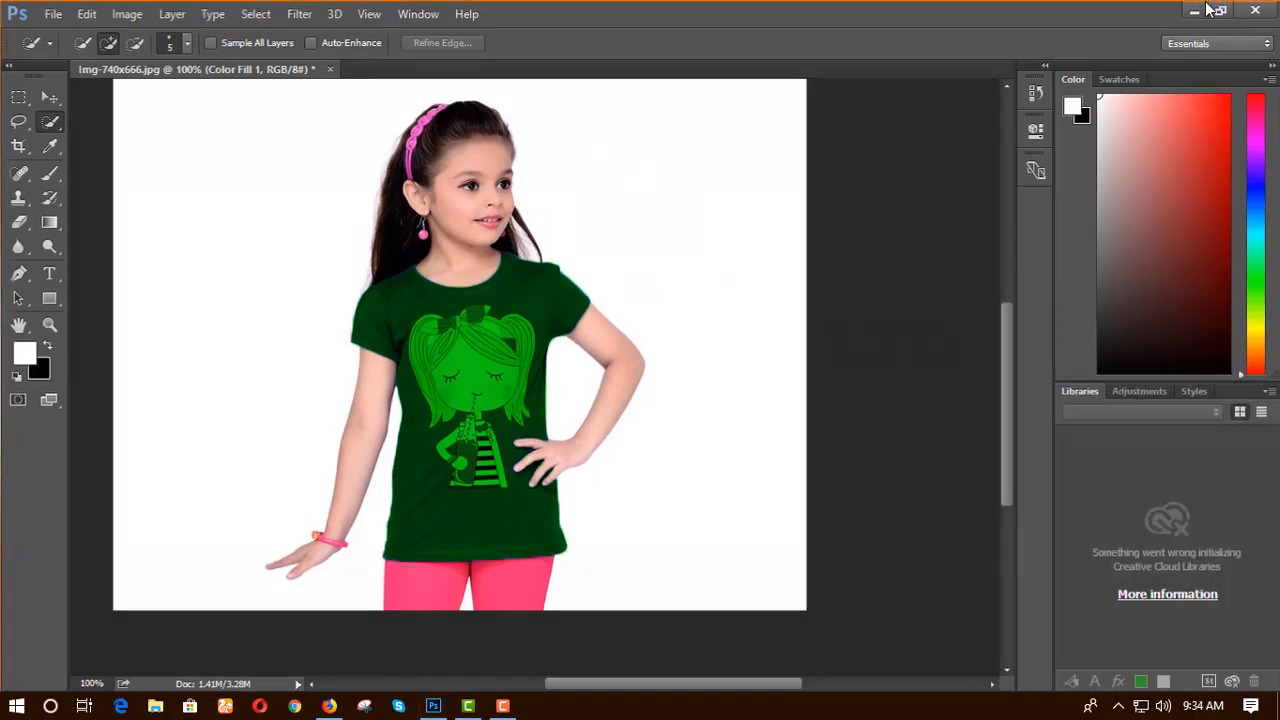